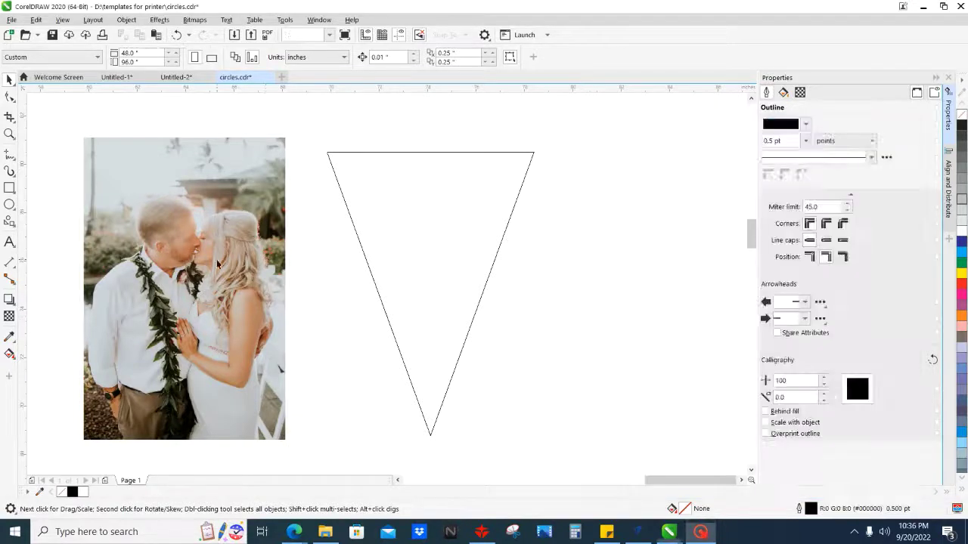
Move the wedding photo right of the triangle, pan the view, and delete the triangle
{"action": "left_click", "coordinate": [216, 259]}
{"action": "left_click_drag", "start_coordinate": [91, 261], "coordinate": [545, 265]}
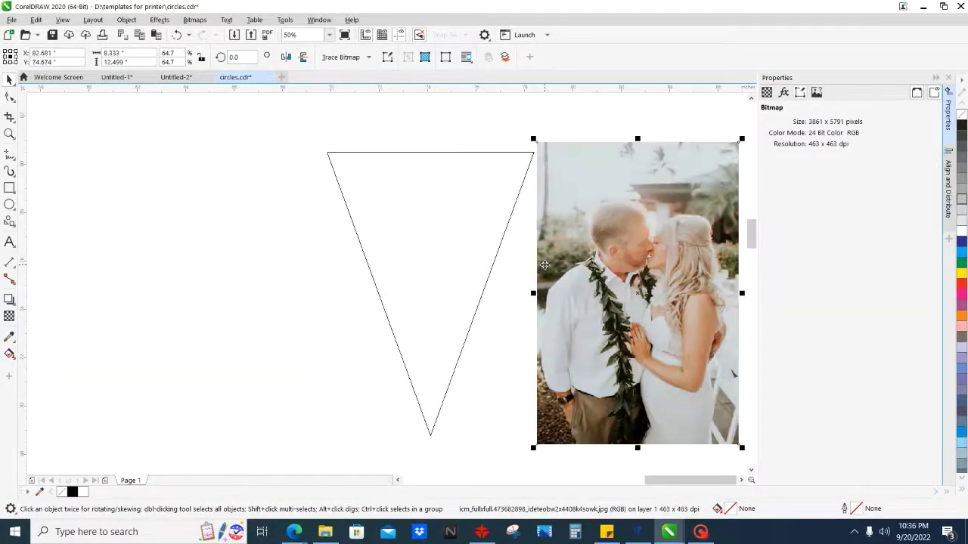
{"action": "left_click", "coordinate": [237, 266]}
{"action": "key", "text": "h"}
{"action": "left_click_drag", "start_coordinate": [211, 261], "coordinate": [204, 230]}
{"action": "key", "text": "space"}
{"action": "key", "text": "Delete"}
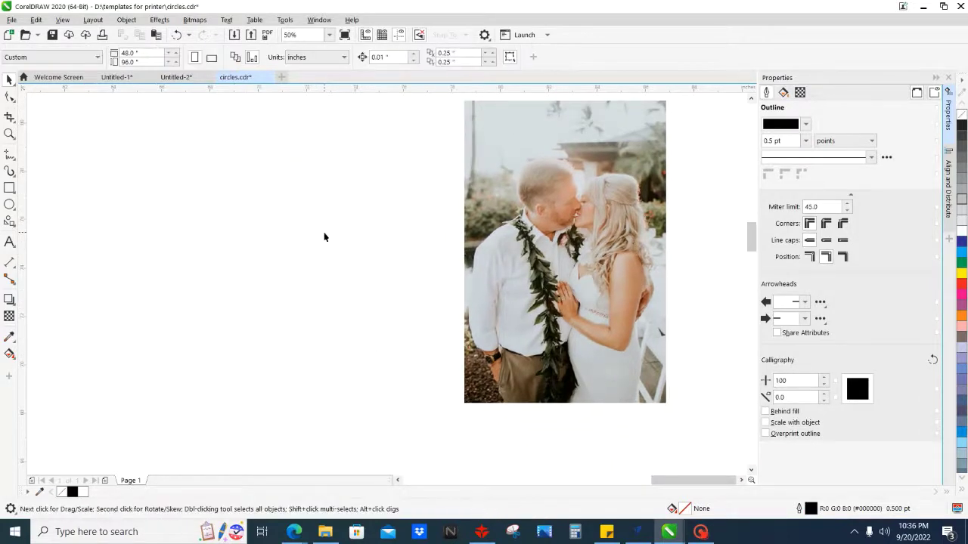
Nudge and delete the photo, then undo to bring it back
{"action": "left_click", "coordinate": [545, 167]}
{"action": "left_click_drag", "start_coordinate": [544, 168], "coordinate": [509, 194]}
{"action": "key", "text": "Delete"}
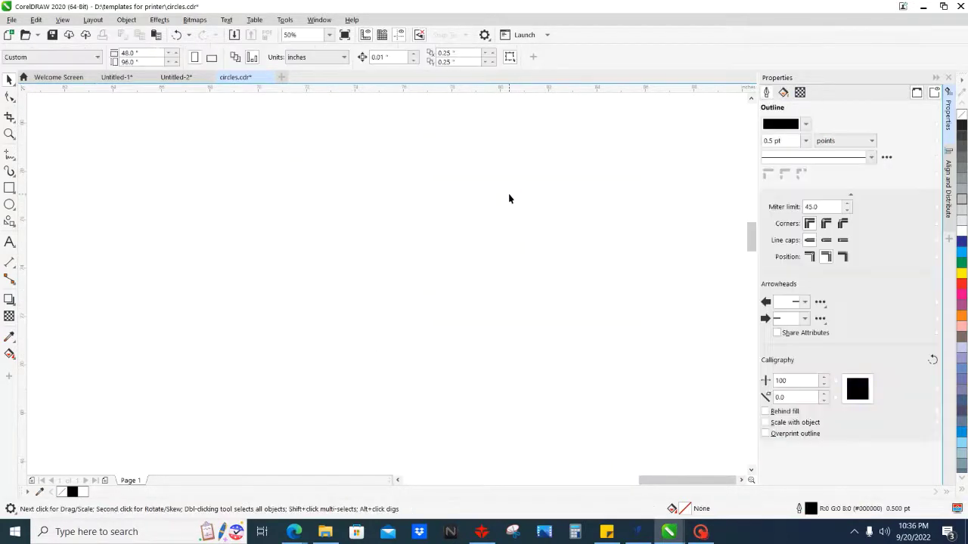
{"action": "left_click", "coordinate": [176, 35]}
{"action": "left_click", "coordinate": [189, 255]}
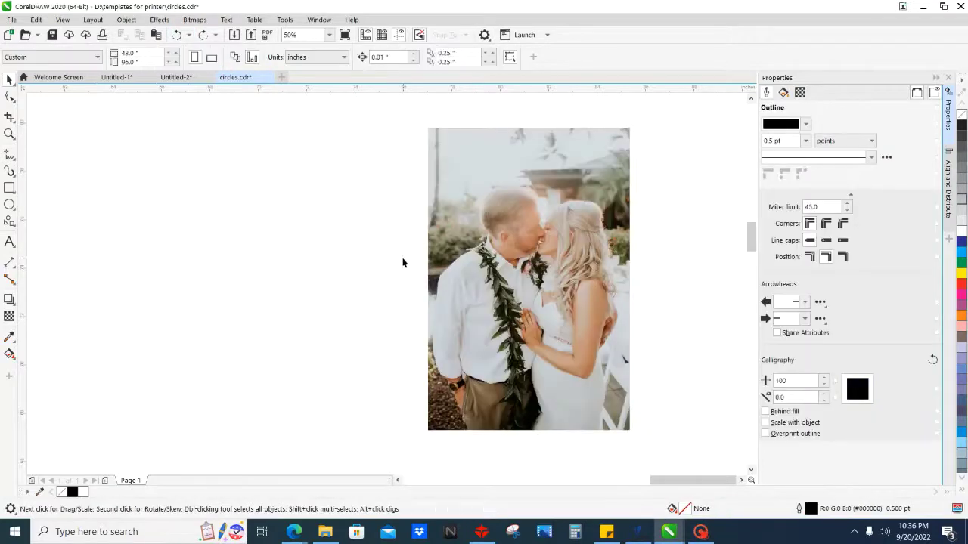
Pan and zoom out, then scale the photo to about 37% by a corner and move it left
{"action": "key", "text": "h"}
{"action": "left_click_drag", "start_coordinate": [425, 244], "coordinate": [399, 235]}
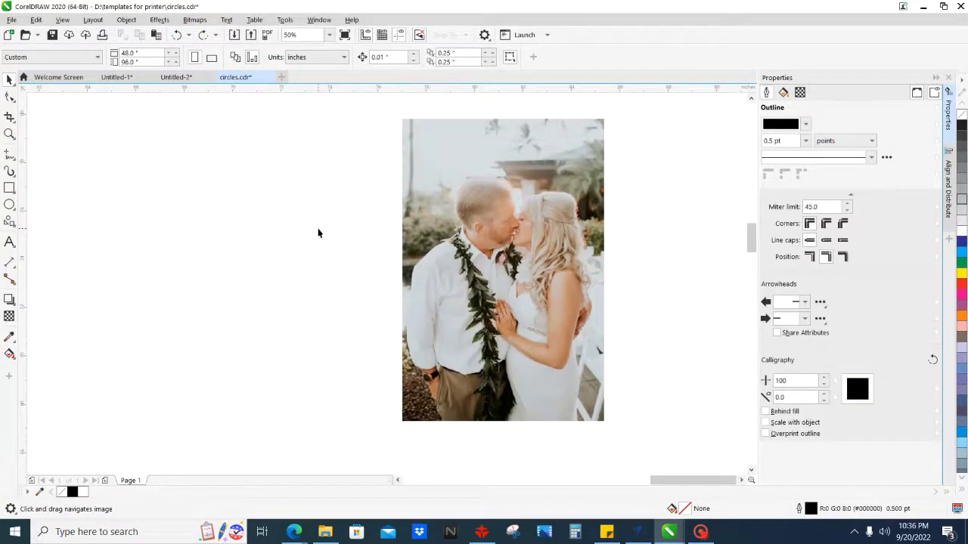
{"action": "scroll", "coordinate": [318, 231], "scroll_direction": "down", "scroll_amount": 1}
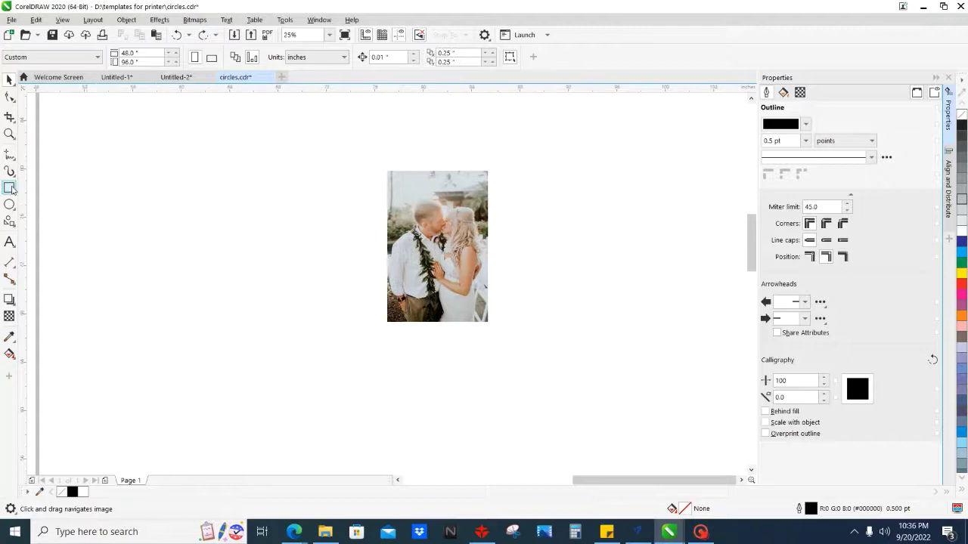
{"action": "key", "text": "space"}
{"action": "left_click", "coordinate": [437, 262]}
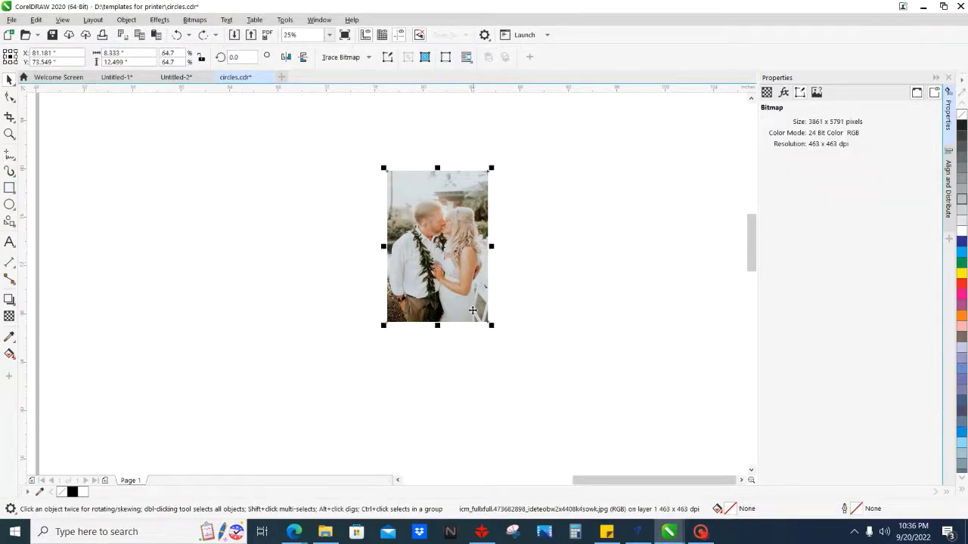
{"action": "left_click_drag", "start_coordinate": [493, 329], "coordinate": [453, 264]}
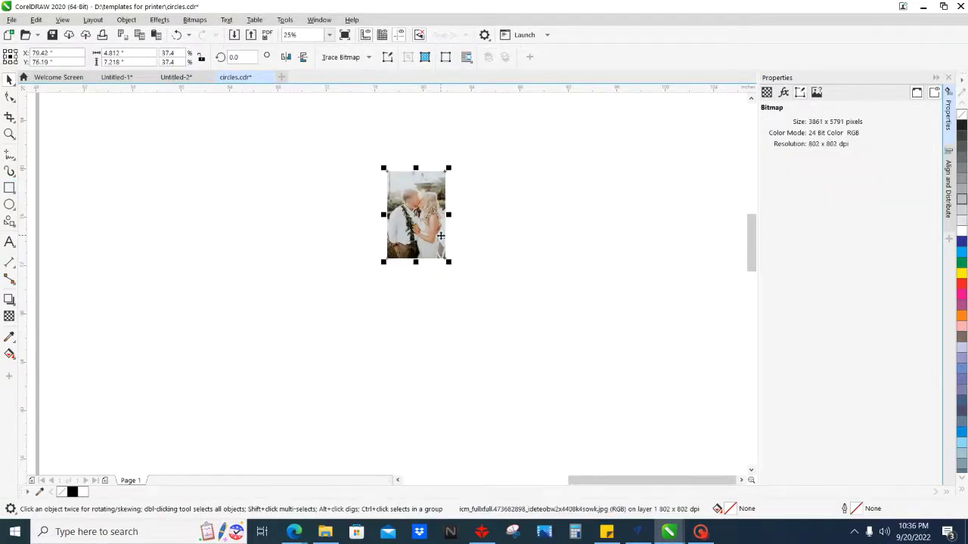
{"action": "left_click_drag", "start_coordinate": [420, 216], "coordinate": [303, 205]}
{"action": "scroll", "coordinate": [303, 206], "scroll_direction": "up", "scroll_amount": 1}
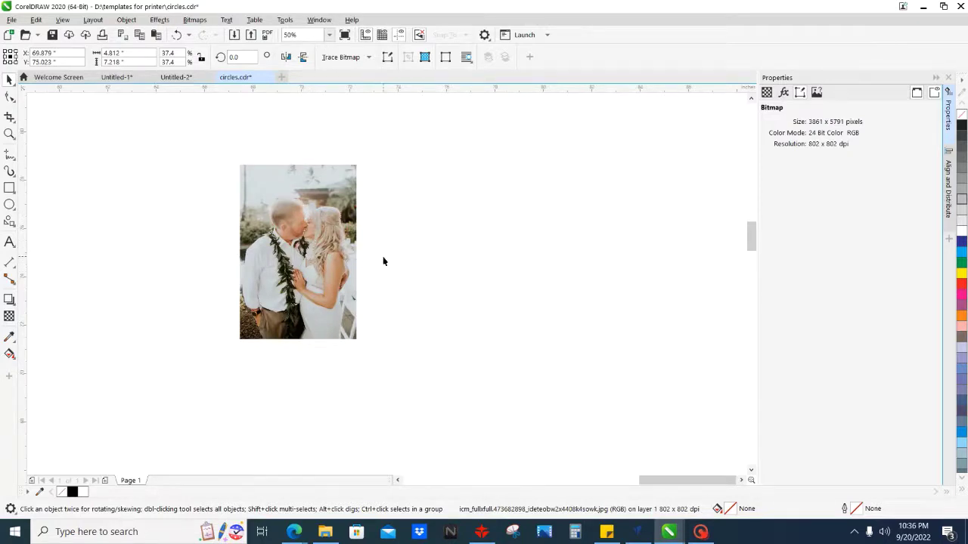
Reposition the wedding photo toward the upper left of the page
{"action": "left_click_drag", "start_coordinate": [248, 252], "coordinate": [410, 253]}
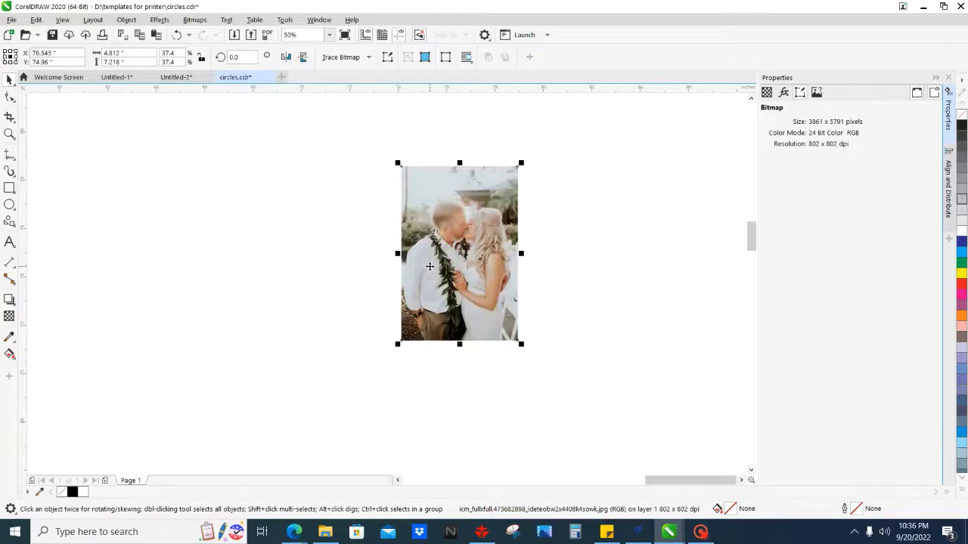
{"action": "left_click", "coordinate": [337, 319]}
{"action": "left_click", "coordinate": [436, 287]}
{"action": "left_click", "coordinate": [285, 294]}
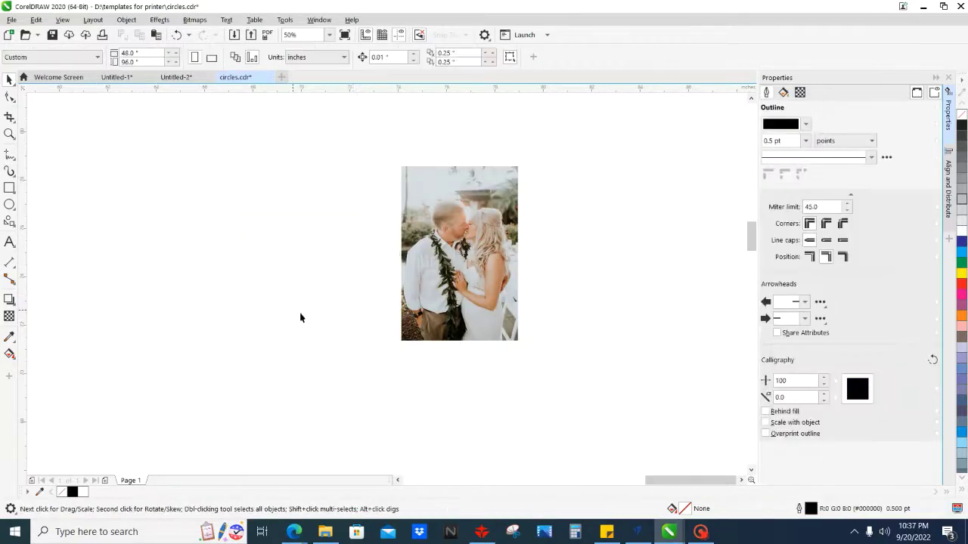
{"action": "left_click", "coordinate": [438, 286]}
{"action": "left_click_drag", "start_coordinate": [439, 286], "coordinate": [266, 266]}
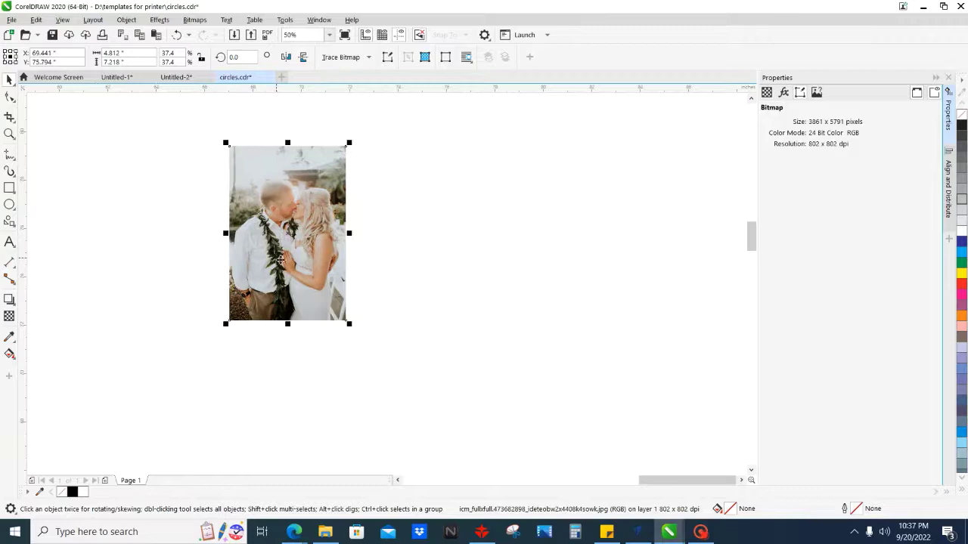
{"action": "left_click", "coordinate": [436, 287]}
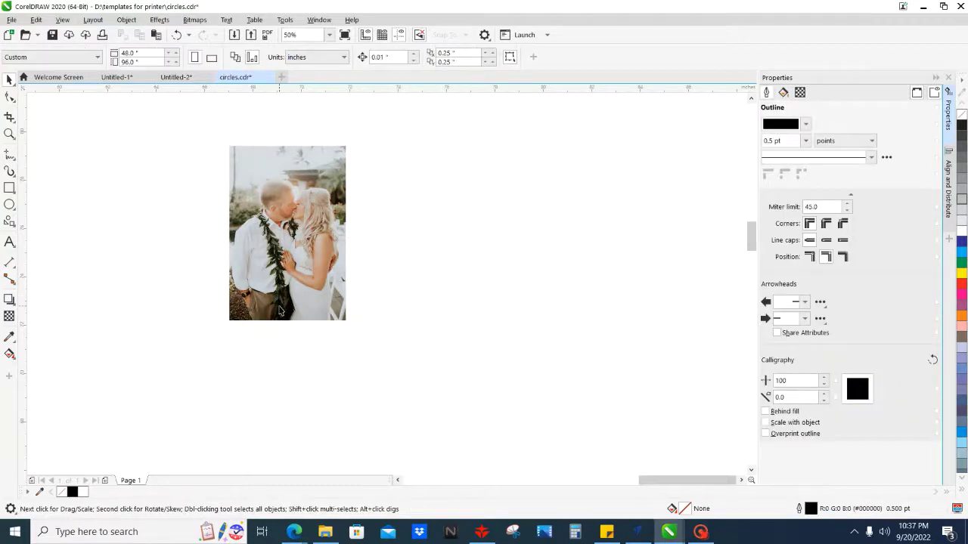
Drop a copy of the photo to its right and move it slightly lower
{"action": "left_click", "coordinate": [280, 310]}
{"action": "left_click_drag", "start_coordinate": [286, 236], "coordinate": [413, 239]}
{"action": "right_click", "coordinate": [411, 233]}
{"action": "left_click", "coordinate": [337, 361]}
{"action": "left_click", "coordinate": [452, 264]}
{"action": "left_click_drag", "start_coordinate": [453, 264], "coordinate": [461, 304]}
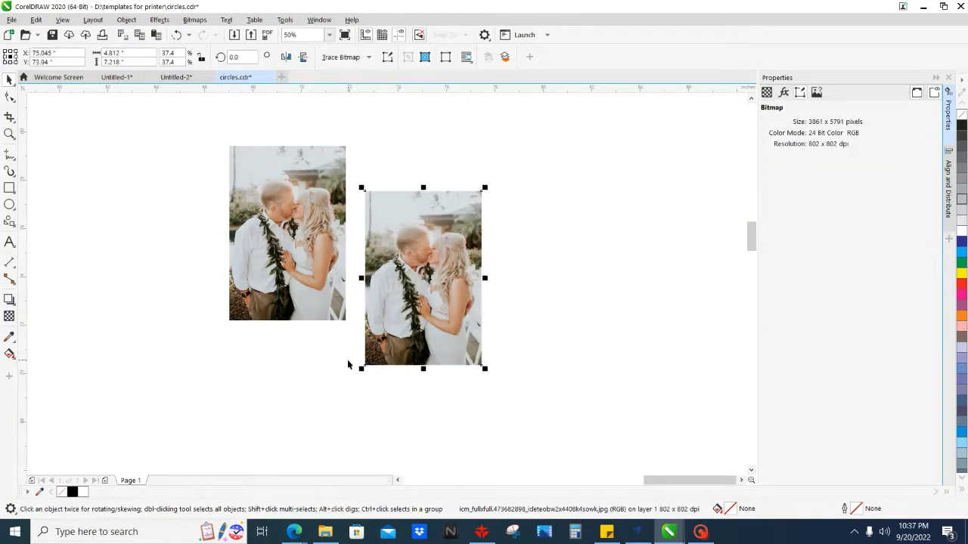
{"action": "left_click", "coordinate": [230, 388]}
Drag-copy the photo leftward, repeat with Ctrl+R, delete the extra copy, and recentre the view
{"action": "left_click", "coordinate": [281, 284]}
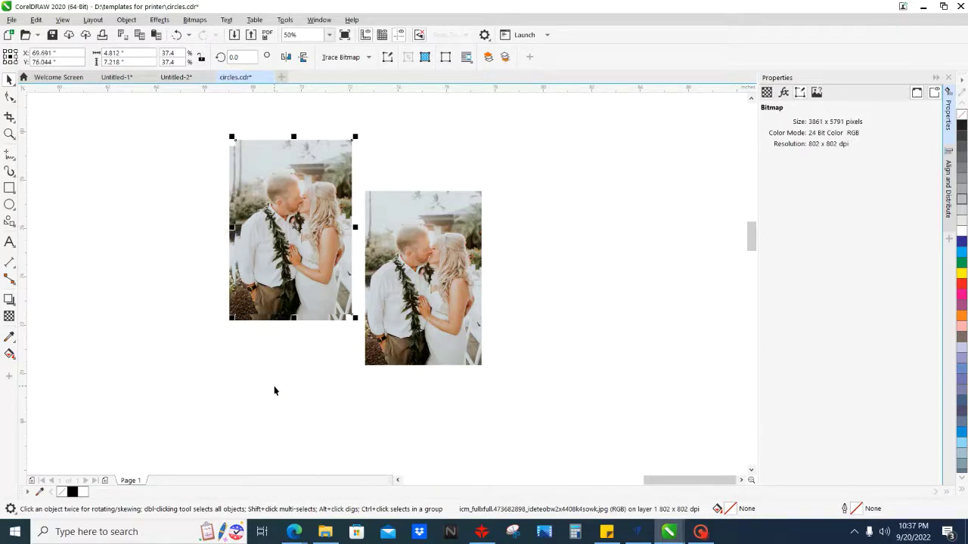
{"action": "left_click_drag", "start_coordinate": [294, 243], "coordinate": [157, 237]}
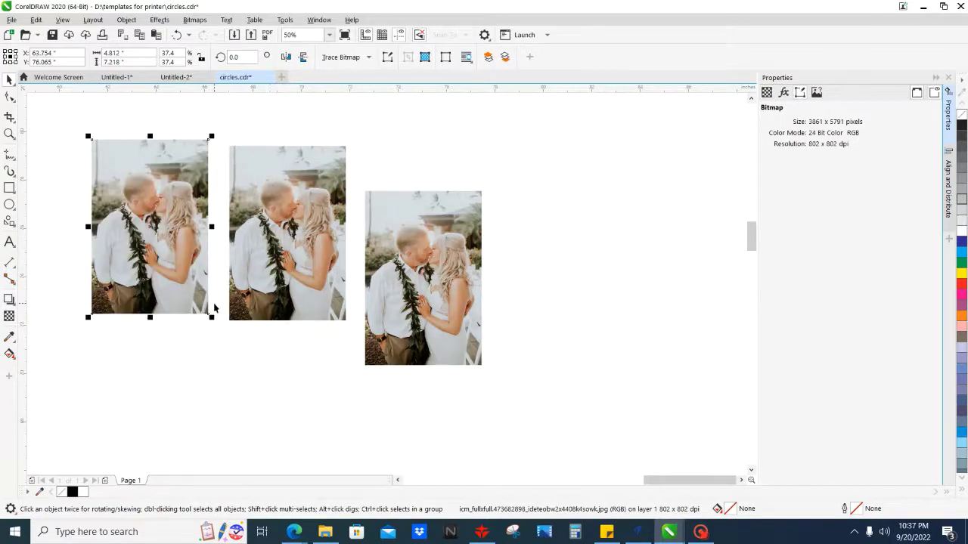
{"action": "key", "text": "ctrl+r"}
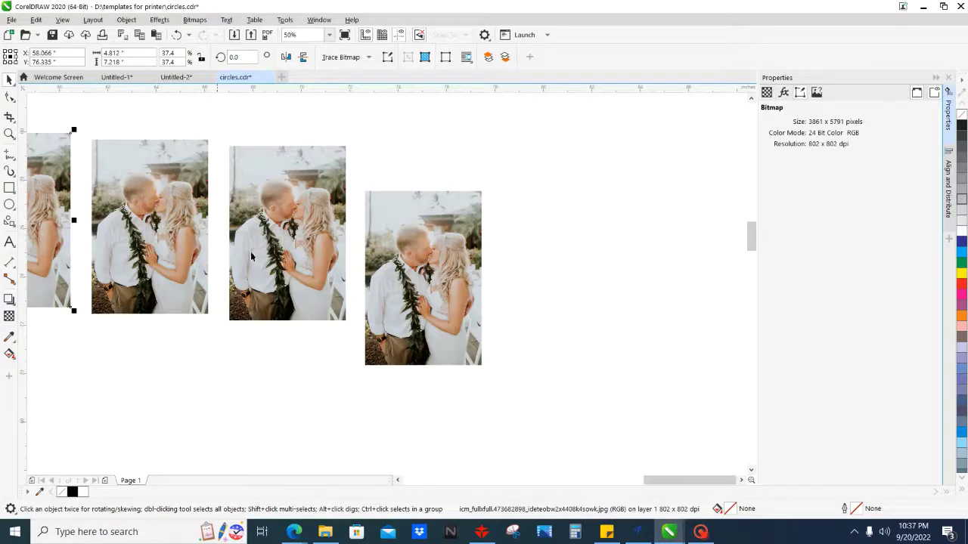
{"action": "scroll", "coordinate": [253, 257], "scroll_direction": "left", "scroll_amount": 2}
{"action": "left_click", "coordinate": [462, 247]}
{"action": "left_click", "coordinate": [161, 213]}
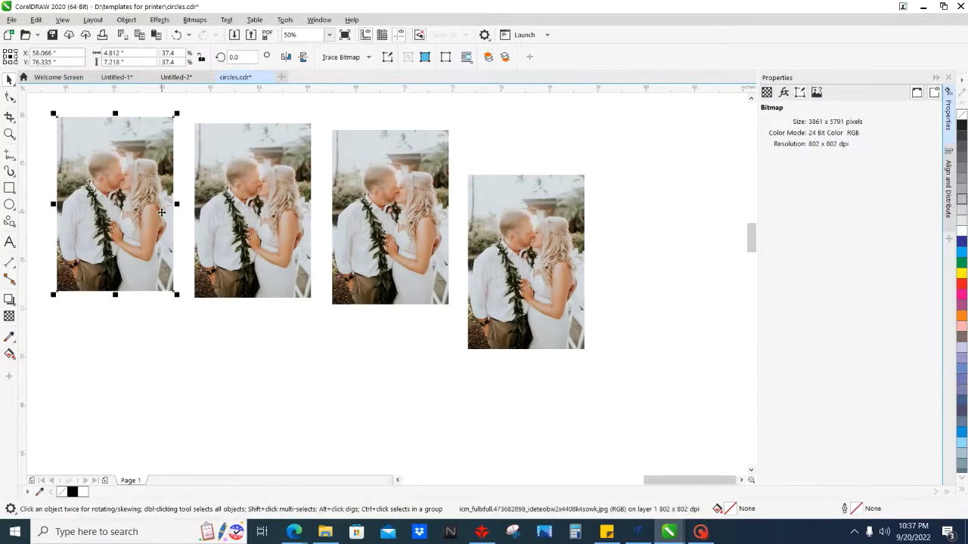
{"action": "key", "text": "Delete"}
{"action": "left_click_drag", "start_coordinate": [210, 233], "coordinate": [141, 263]}
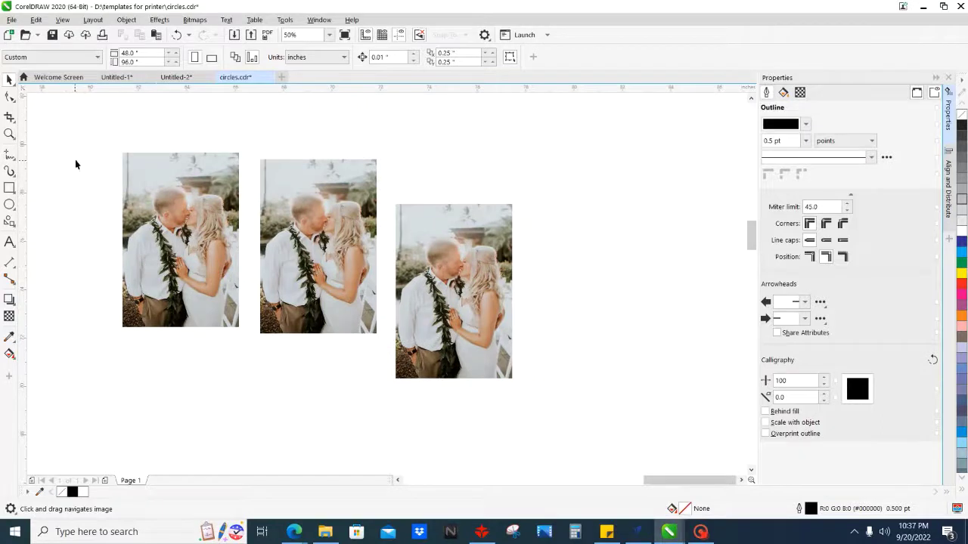
Lower the middle and right photos, then align all three to the same height with E
{"action": "key", "text": "space"}
{"action": "left_click", "coordinate": [313, 265]}
{"action": "left_click_drag", "start_coordinate": [323, 266], "coordinate": [320, 287]}
{"action": "left_click_drag", "start_coordinate": [453, 291], "coordinate": [464, 315]}
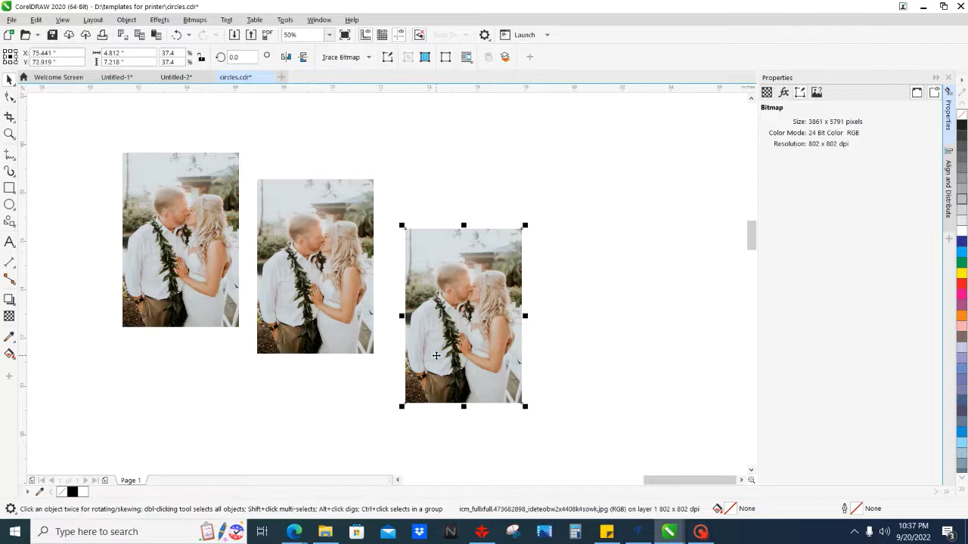
{"action": "left_click", "coordinate": [578, 446]}
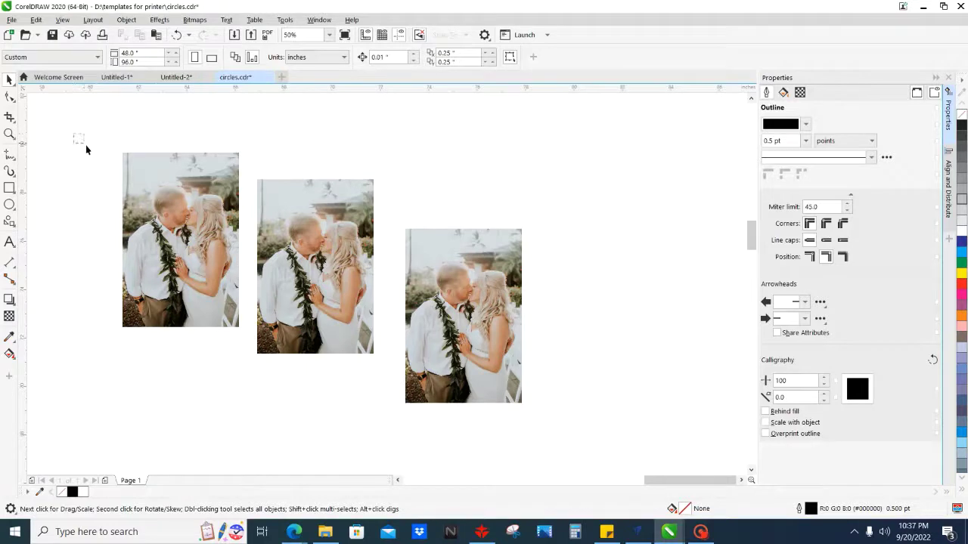
{"action": "left_click_drag", "start_coordinate": [86, 146], "coordinate": [597, 471]}
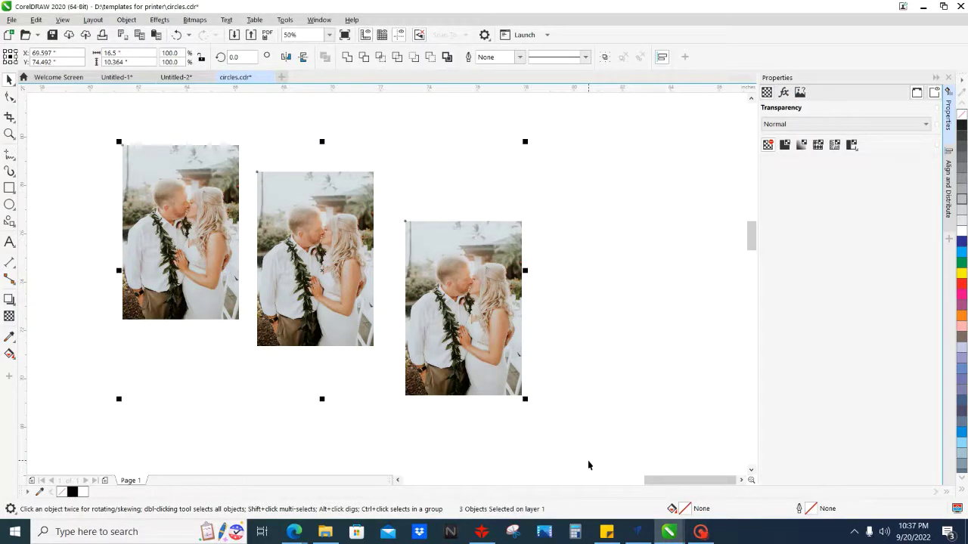
{"action": "key", "text": "e"}
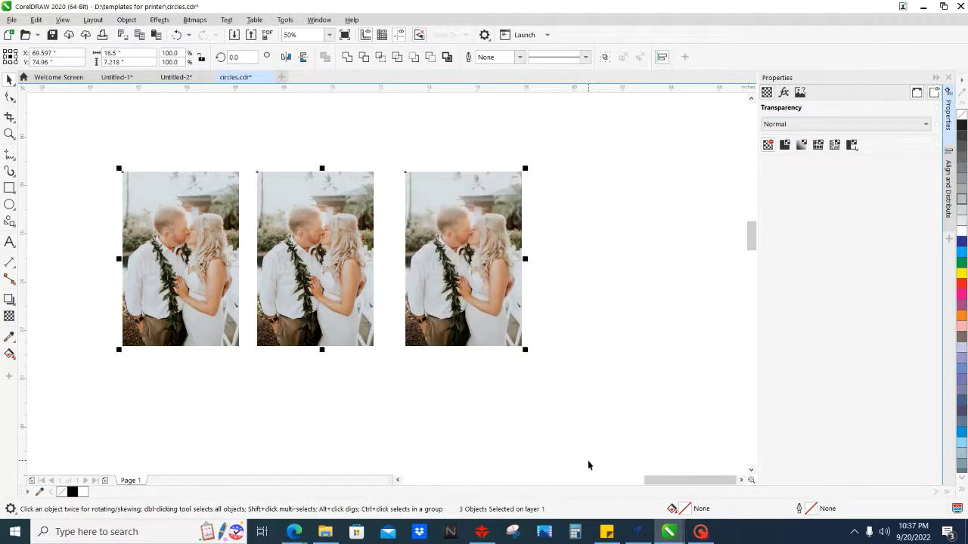
{"action": "left_click", "coordinate": [543, 397]}
Stack the photos into a vertical column and line up their left edges with L
{"action": "left_click", "coordinate": [355, 286]}
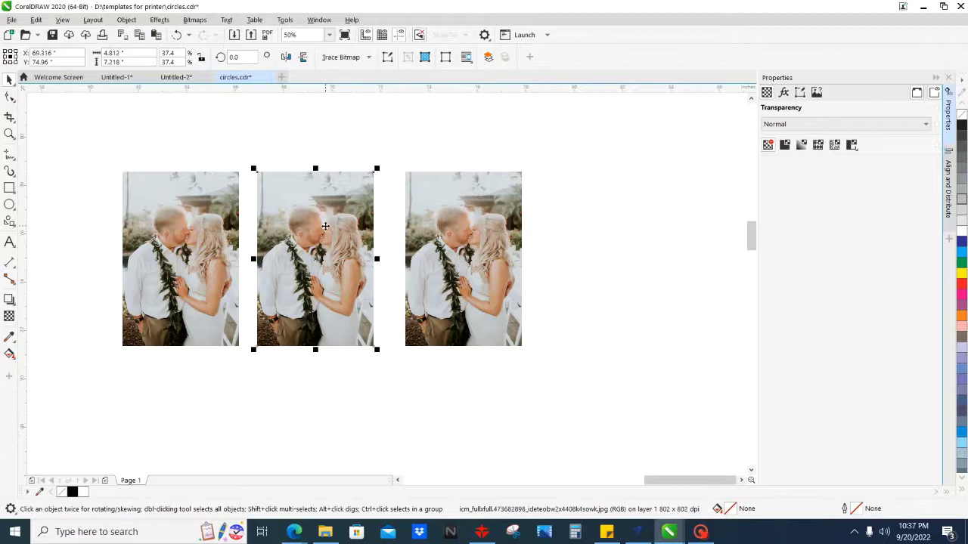
{"action": "scroll", "coordinate": [325, 226], "scroll_direction": "down", "scroll_amount": 2}
{"action": "left_click_drag", "start_coordinate": [325, 226], "coordinate": [240, 330]}
{"action": "left_click_drag", "start_coordinate": [394, 243], "coordinate": [211, 294]}
{"action": "scroll", "coordinate": [261, 154], "scroll_direction": "down", "scroll_amount": 2}
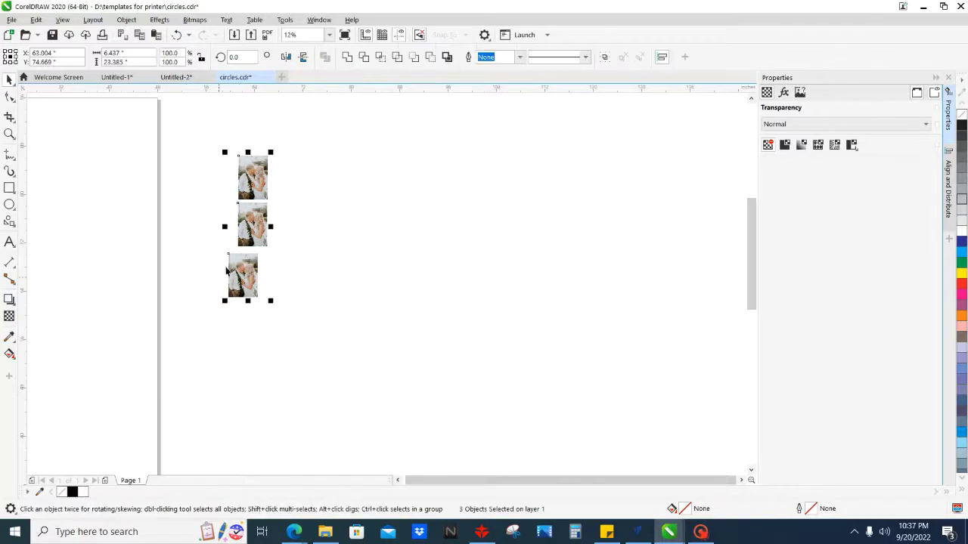
{"action": "scroll", "coordinate": [246, 245], "scroll_direction": "up", "scroll_amount": 2}
{"action": "scroll", "coordinate": [245, 246], "scroll_direction": "up", "scroll_amount": 1}
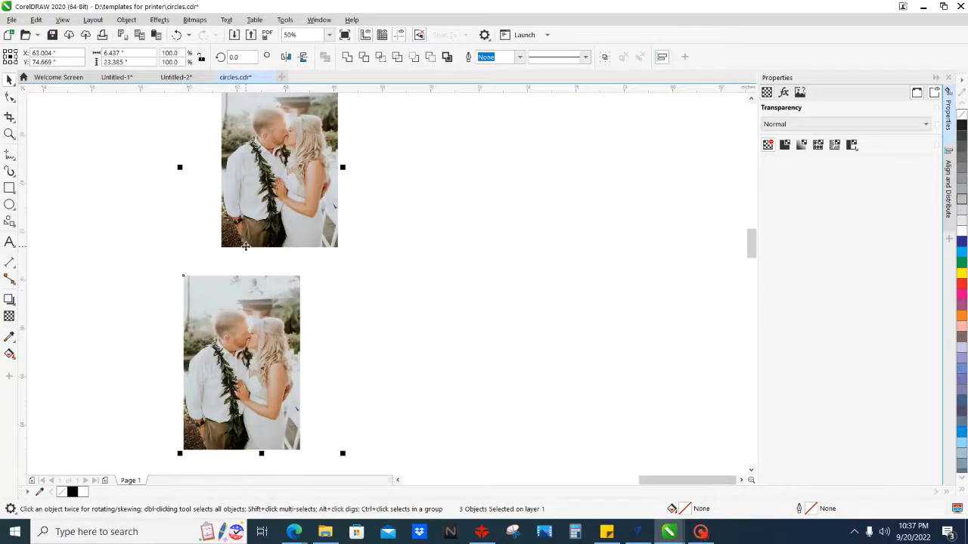
{"action": "key", "text": "l"}
{"action": "scroll", "coordinate": [246, 246], "scroll_direction": "down", "scroll_amount": 1}
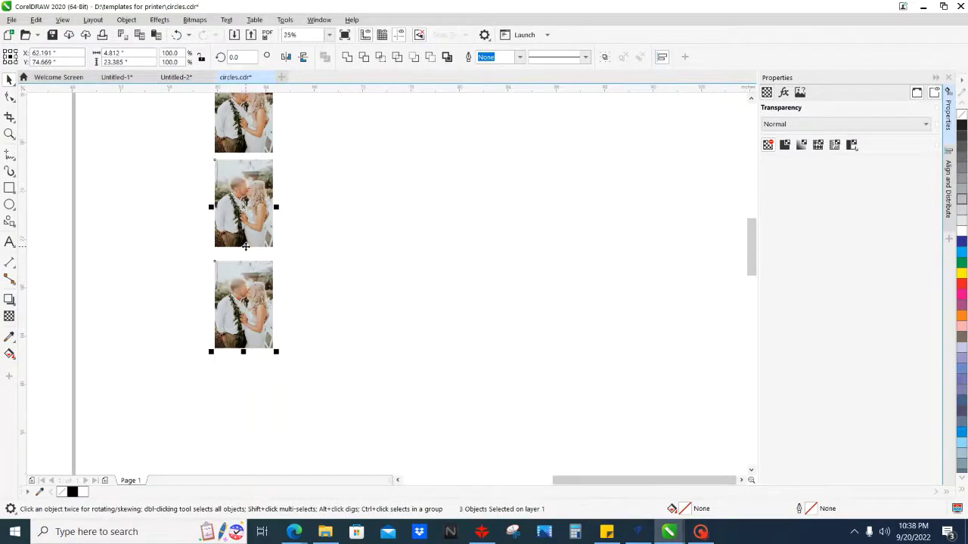
{"action": "left_click_drag", "start_coordinate": [245, 249], "coordinate": [216, 295]}
Rearrange the photos into a row, align their tops with T, and select the middle photo
{"action": "left_click", "coordinate": [300, 295]}
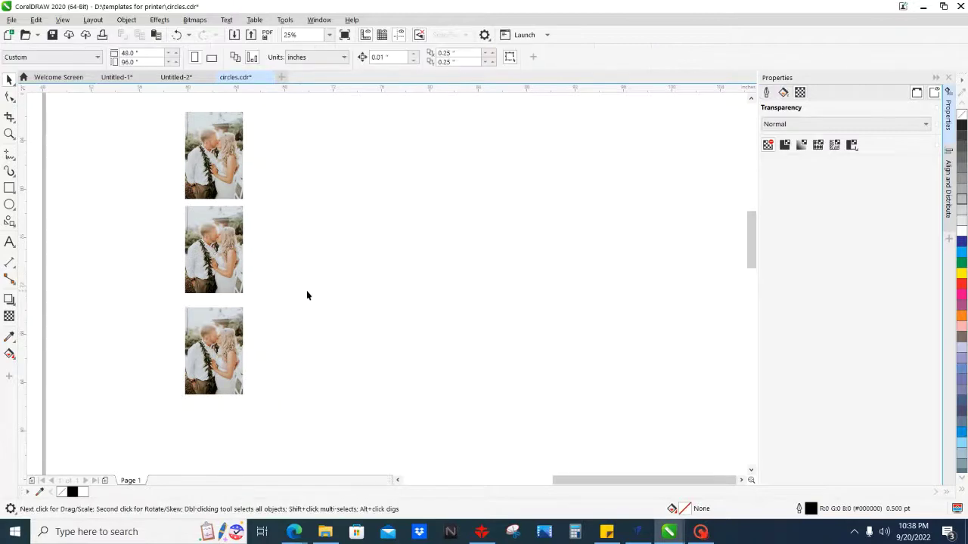
{"action": "left_click_drag", "start_coordinate": [195, 176], "coordinate": [260, 369]}
{"action": "left_click_drag", "start_coordinate": [214, 254], "coordinate": [346, 359]}
{"action": "left_click", "coordinate": [430, 391]}
{"action": "scroll", "coordinate": [243, 433], "scroll_direction": "up", "scroll_amount": 1}
{"action": "left_click_drag", "start_coordinate": [54, 434], "coordinate": [53, 431]}
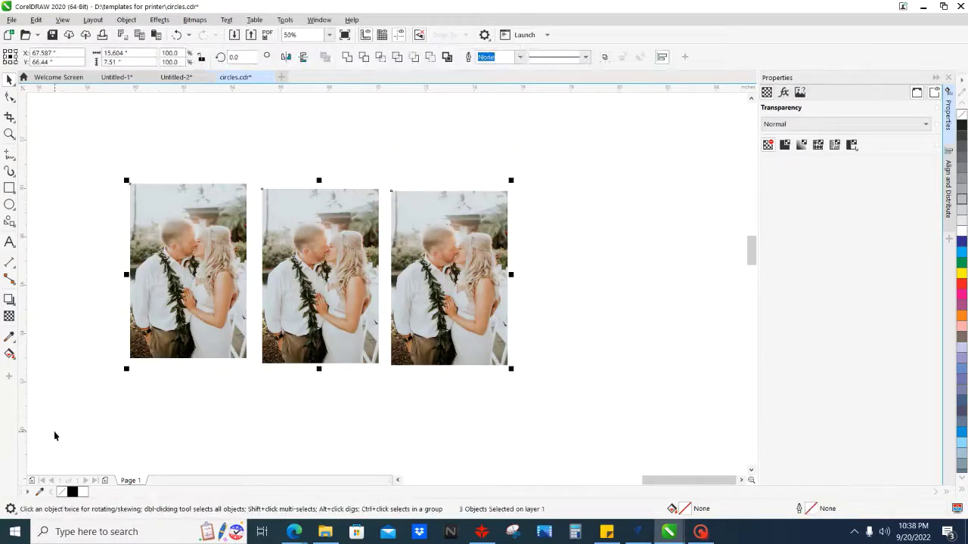
{"action": "key", "text": "t"}
{"action": "left_click", "coordinate": [205, 398]}
{"action": "left_click", "coordinate": [309, 331]}
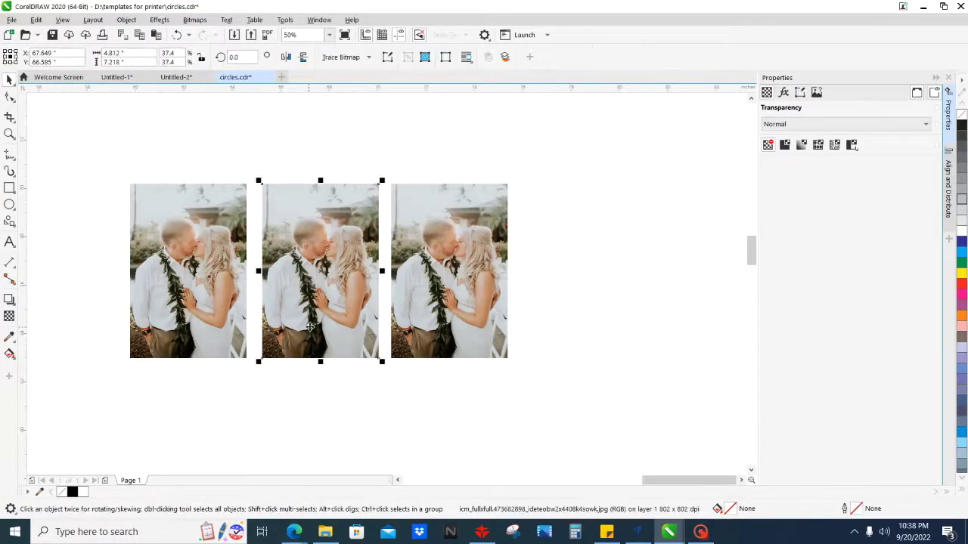
Delete the middle and left photos
{"action": "key", "text": "Delete"}
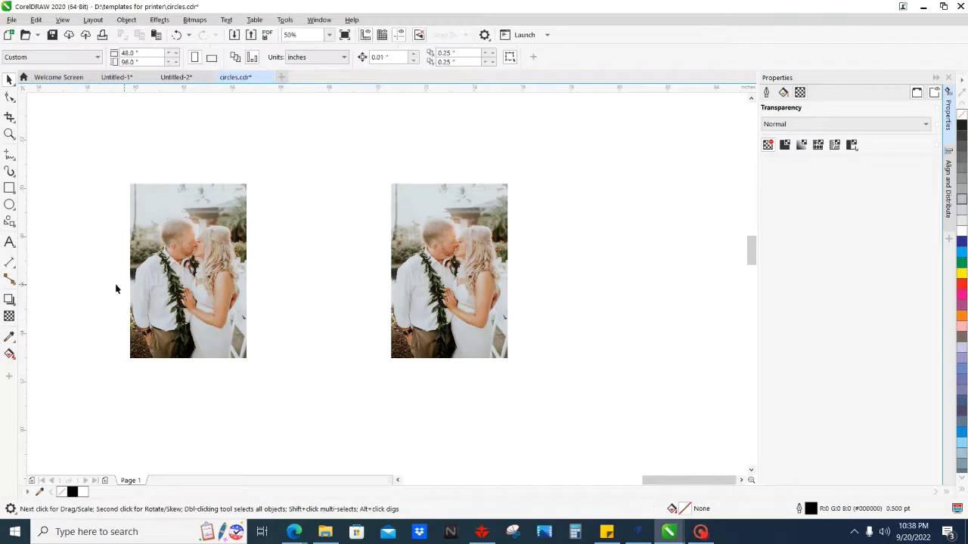
{"action": "left_click", "coordinate": [190, 240]}
{"action": "key", "text": "Delete"}
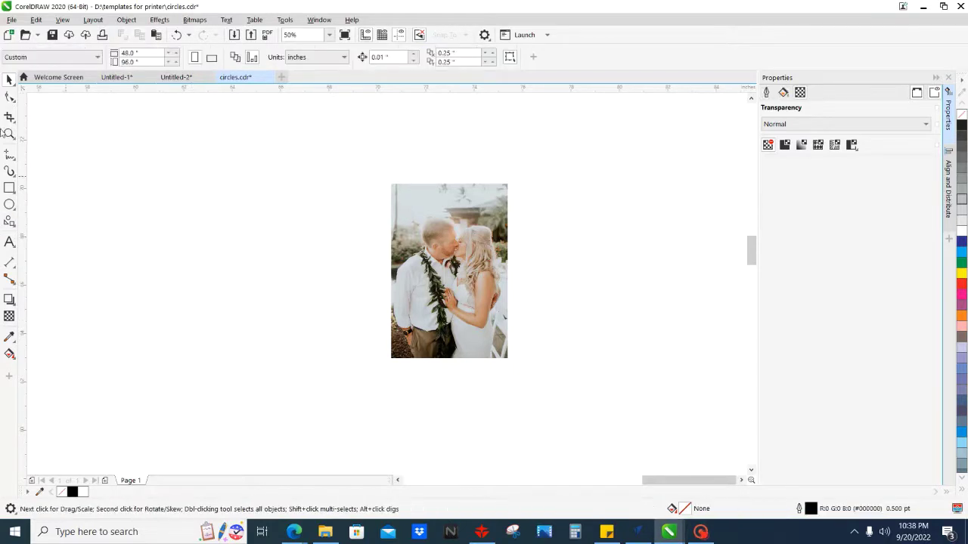
Draw a rectangle left of the photo, give it a solid black fill, and nudge it right
{"action": "left_click", "coordinate": [9, 187]}
{"action": "left_click_drag", "start_coordinate": [152, 195], "coordinate": [257, 335]}
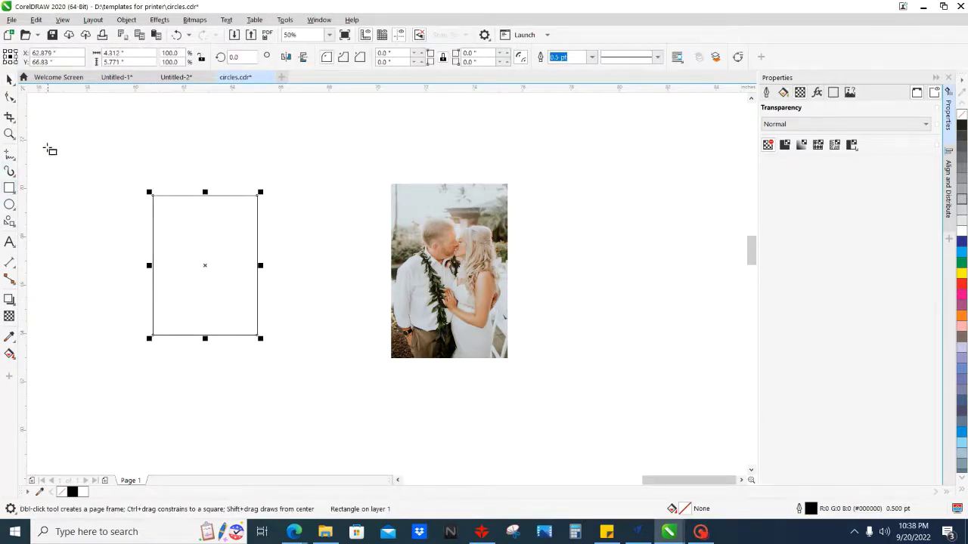
{"action": "left_click", "coordinate": [9, 80]}
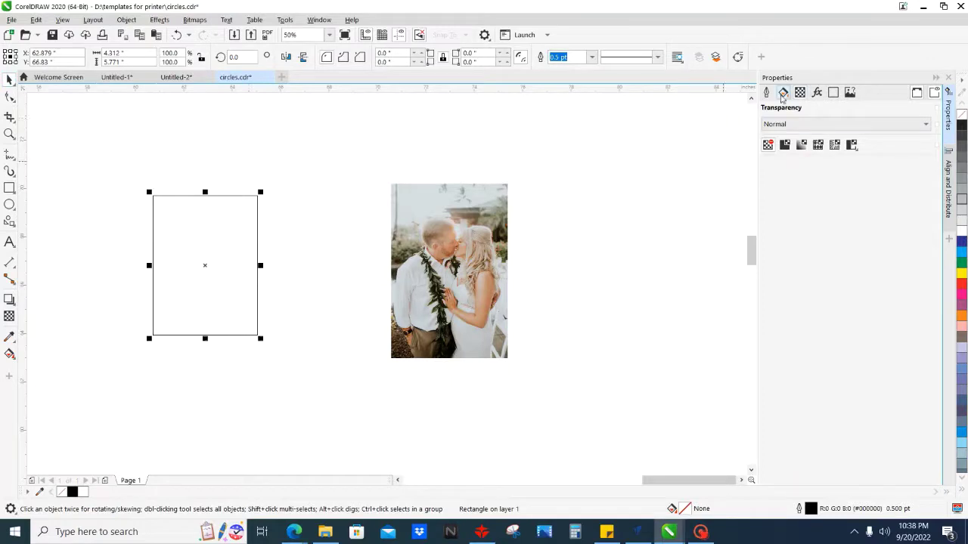
{"action": "left_click", "coordinate": [782, 92]}
{"action": "left_click", "coordinate": [783, 124]}
{"action": "left_click_drag", "start_coordinate": [203, 214], "coordinate": [257, 219]}
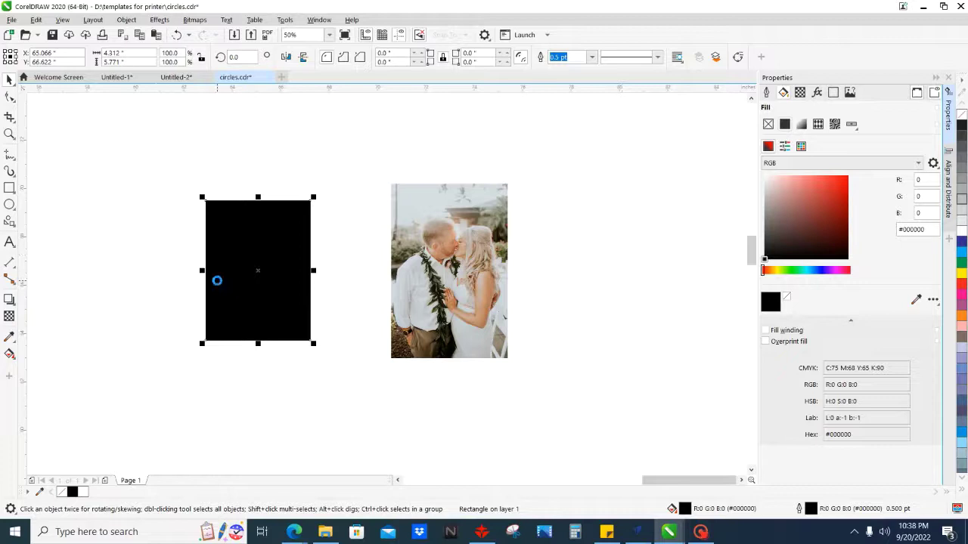
Duplicate the black rectangle twice with Ctrl+D, filling one copy red and the other blue
{"action": "key", "text": "ctrl+d"}
{"action": "left_click_drag", "start_coordinate": [812, 206], "coordinate": [847, 176]}
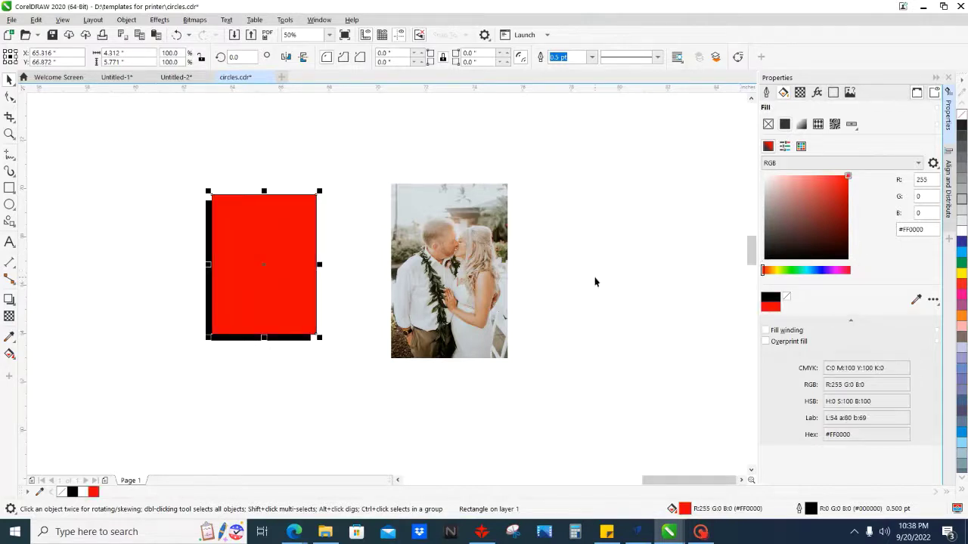
{"action": "key", "text": "ctrl+d"}
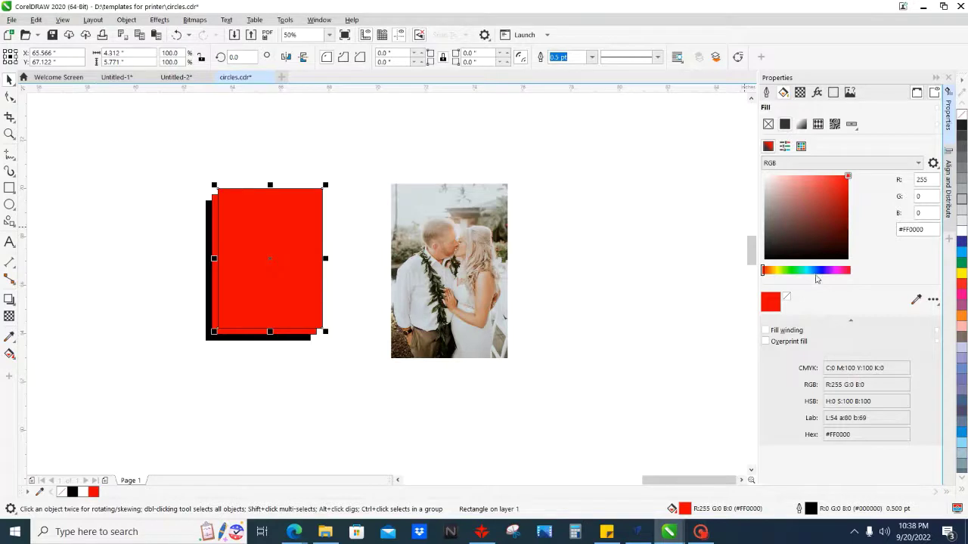
{"action": "left_click", "coordinate": [816, 271]}
{"action": "left_click", "coordinate": [540, 252]}
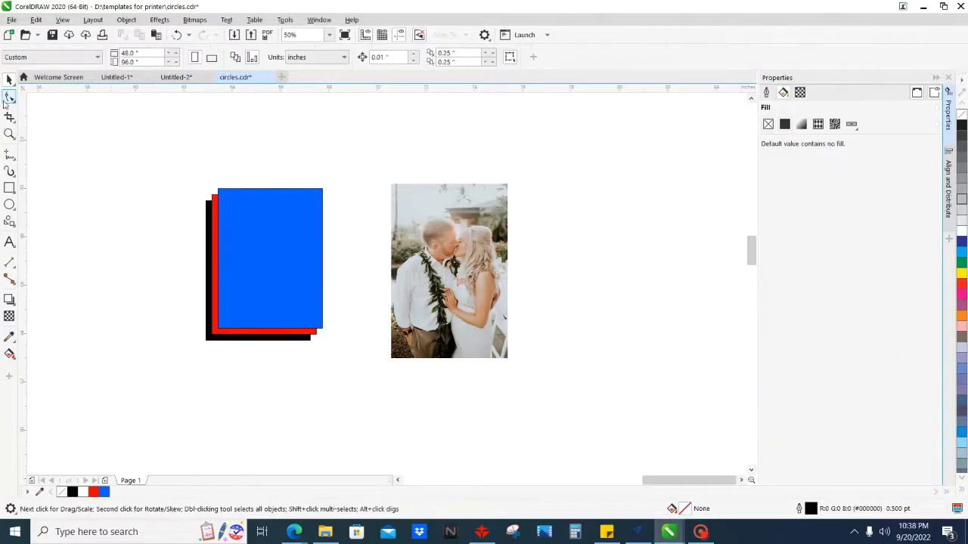
Delete the photo and arrange the rectangles in a row: black, blue, then red
{"action": "left_click", "coordinate": [411, 265]}
{"action": "key", "text": "Delete"}
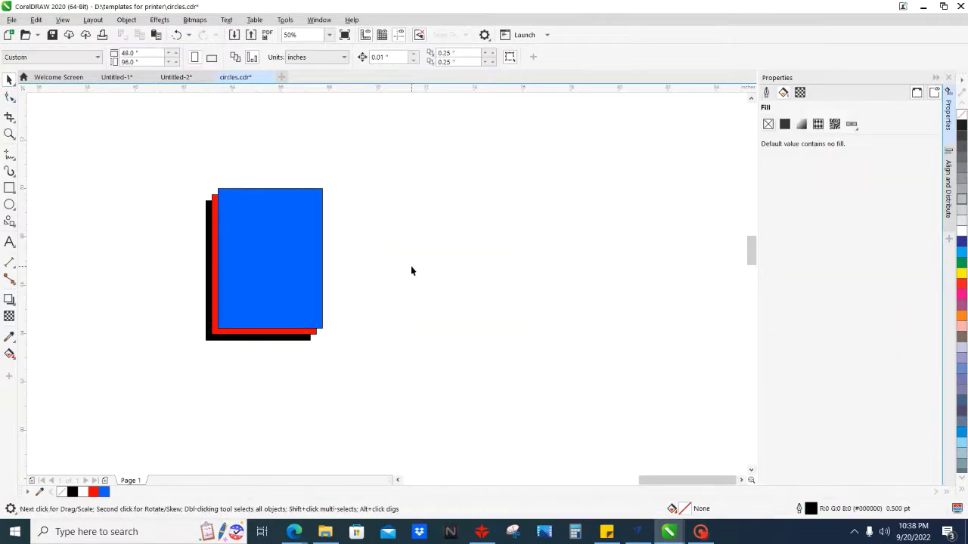
{"action": "left_click_drag", "start_coordinate": [237, 268], "coordinate": [402, 268]}
{"action": "left_click", "coordinate": [257, 255]}
{"action": "left_click_drag", "start_coordinate": [268, 256], "coordinate": [549, 286]}
{"action": "left_click_drag", "start_coordinate": [452, 261], "coordinate": [390, 268]}
{"action": "left_click", "coordinate": [542, 290]}
{"action": "left_click_drag", "start_coordinate": [542, 290], "coordinate": [482, 295]}
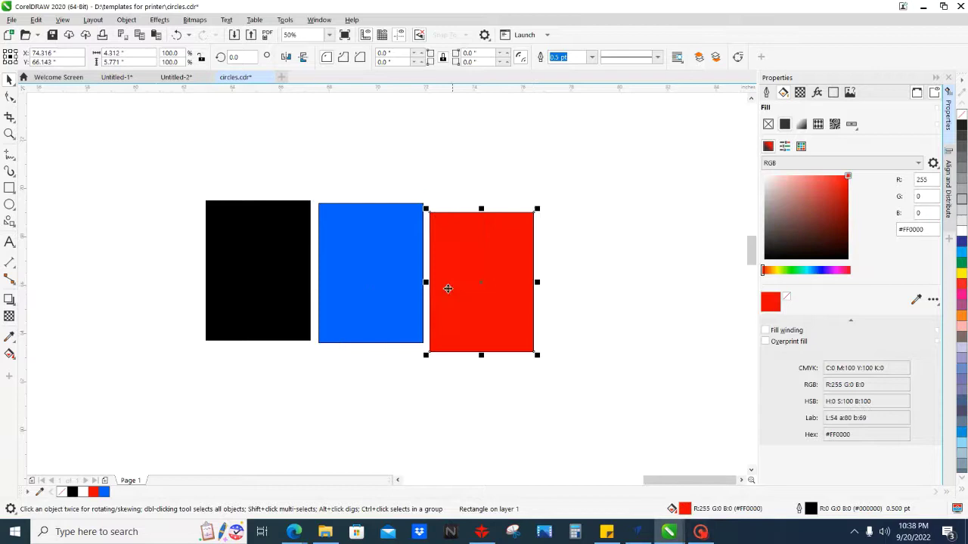
Slide the blue rectangle partly over the black one and the red rectangle behind blue
{"action": "left_click_drag", "start_coordinate": [397, 285], "coordinate": [313, 281]}
{"action": "scroll", "coordinate": [222, 231], "scroll_direction": "up", "scroll_amount": 2}
{"action": "left_click_drag", "start_coordinate": [280, 227], "coordinate": [328, 250]}
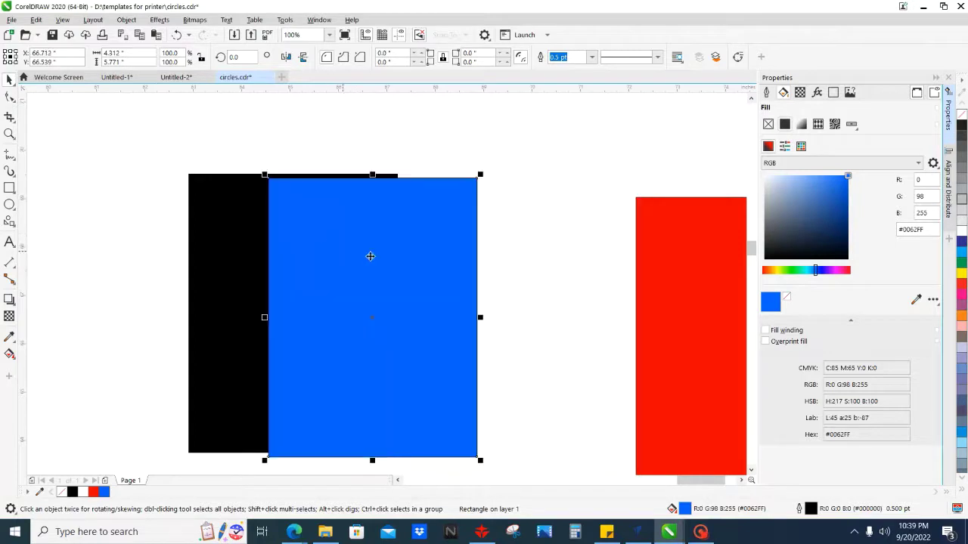
{"action": "left_click_drag", "start_coordinate": [699, 301], "coordinate": [402, 276]}
{"action": "left_click_drag", "start_coordinate": [508, 267], "coordinate": [494, 264]}
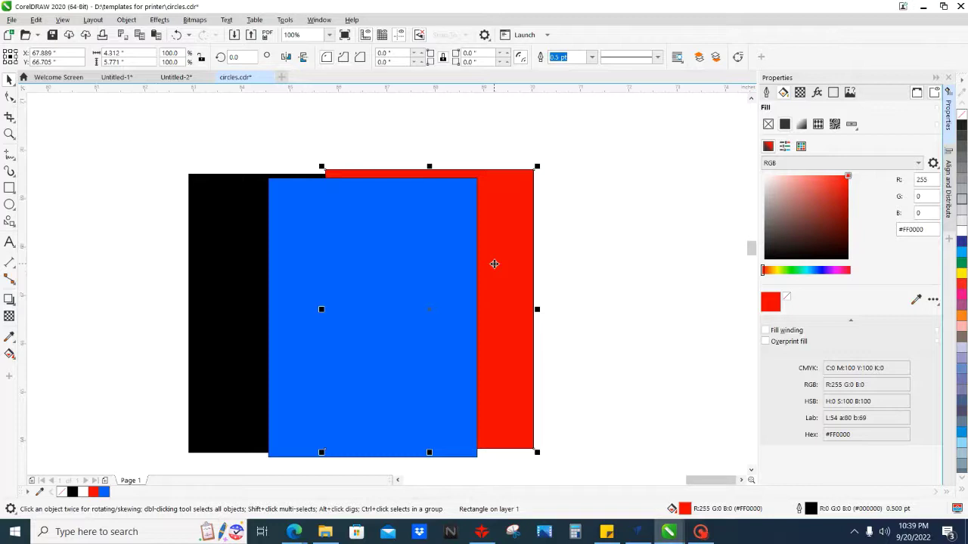
Bring red forward with Shift+PgUp, then send it behind blue with Ctrl+PgDn and lower blue
{"action": "key", "text": "shift+Page_Up"}
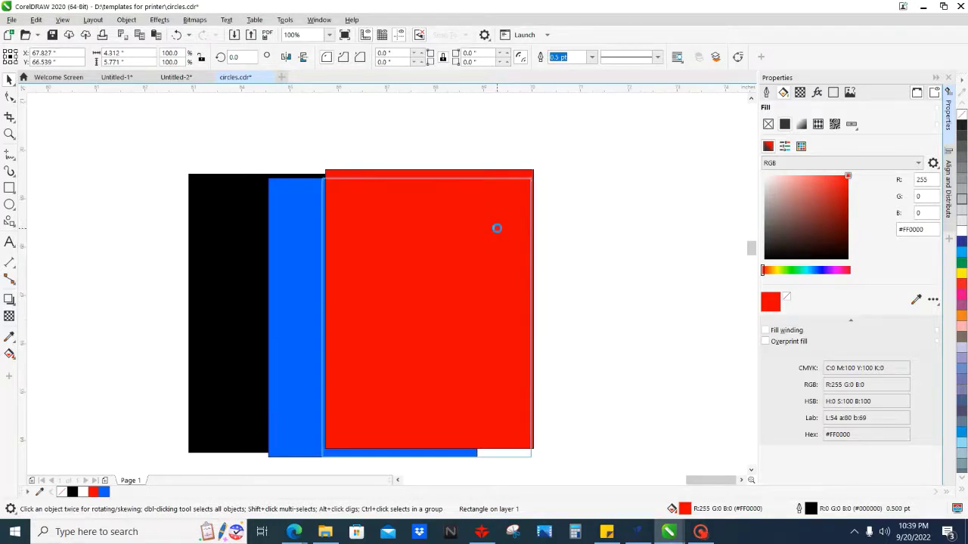
{"action": "mouse_move", "coordinate": [496, 227]}
{"action": "left_mouse_down"}
{"action": "mouse_move", "coordinate": [489, 236]}
{"action": "mouse_move", "coordinate": [498, 231]}
{"action": "left_mouse_up"}
{"action": "left_click", "coordinate": [277, 265]}
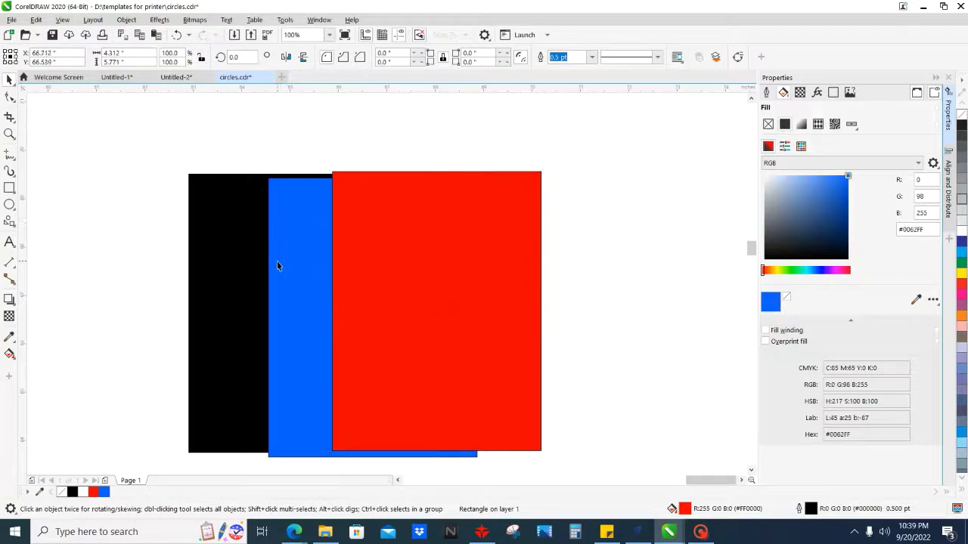
{"action": "left_click_drag", "start_coordinate": [277, 266], "coordinate": [230, 237]}
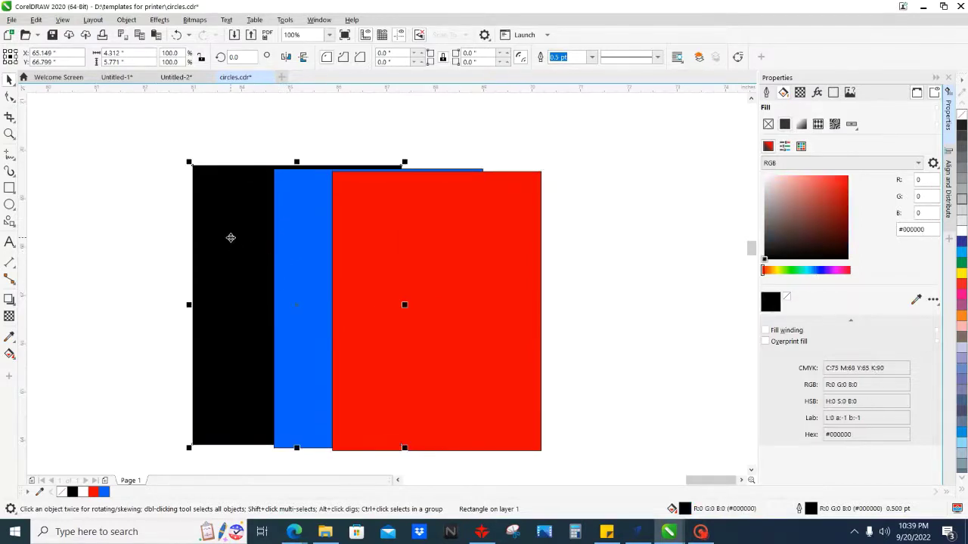
{"action": "left_click", "coordinate": [382, 252]}
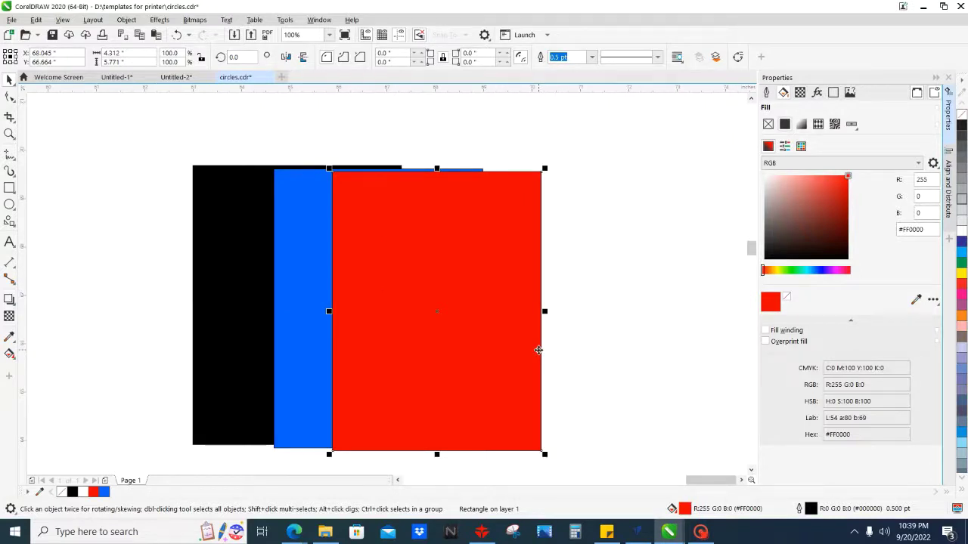
{"action": "key", "text": "ctrl+Page_Down"}
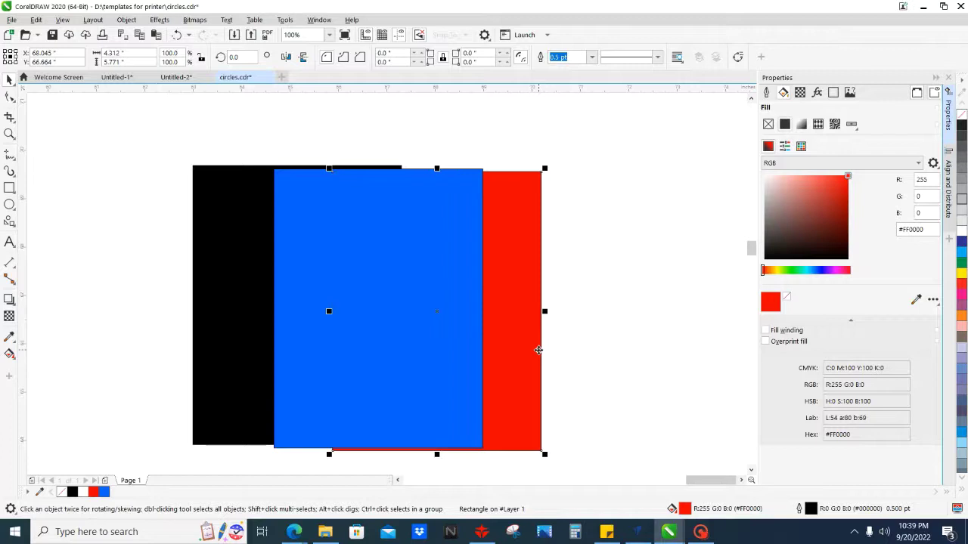
{"action": "left_click_drag", "start_coordinate": [456, 304], "coordinate": [444, 333]}
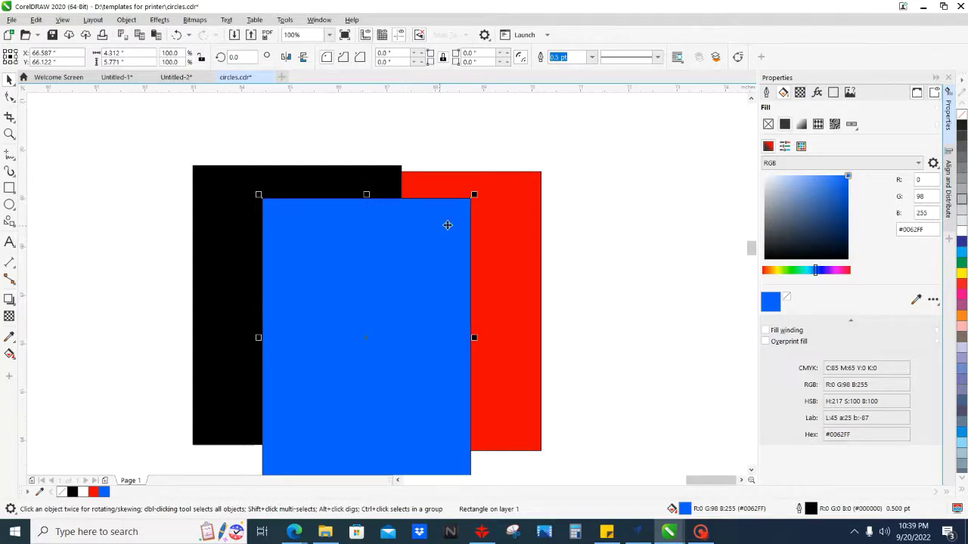
Cycle the red rectangle's stacking order with Shift+PgUp/PgDn and Ctrl+PgUp/PgDn
{"action": "left_click", "coordinate": [477, 224]}
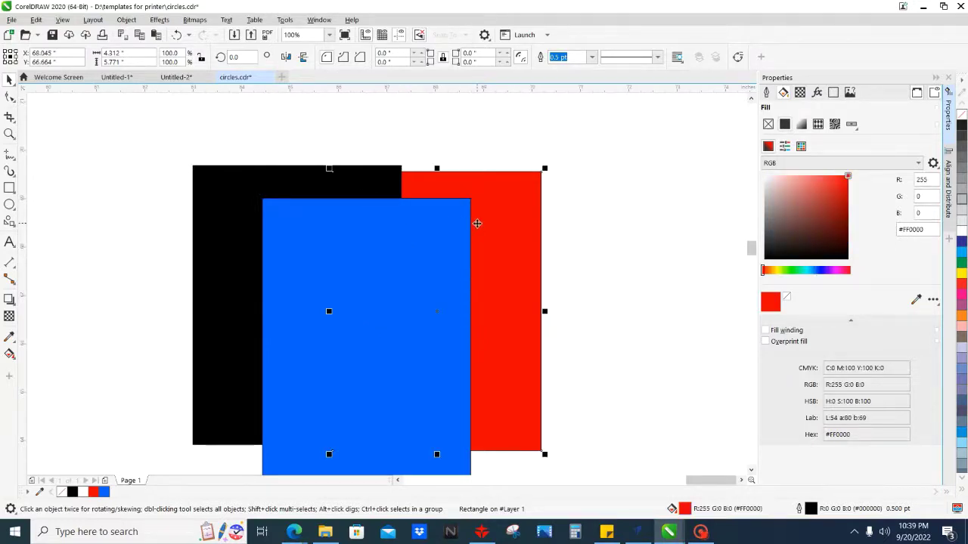
{"action": "key", "text": "shift+Page_Up"}
{"action": "key", "text": "shift+Page_Down"}
{"action": "key", "text": "ctrl+Page_Up"}
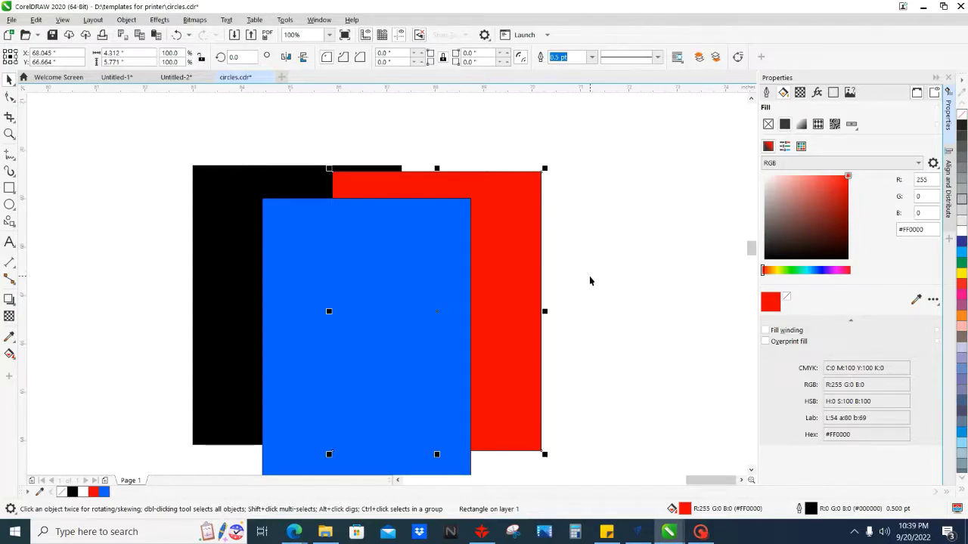
{"action": "key", "text": "ctrl+Page_Up"}
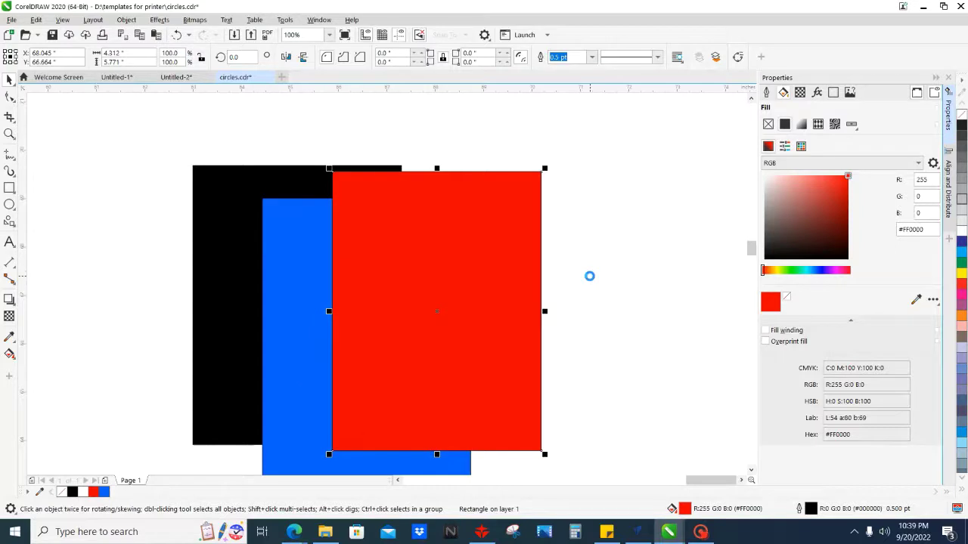
{"action": "key", "text": "ctrl+Page_Down"}
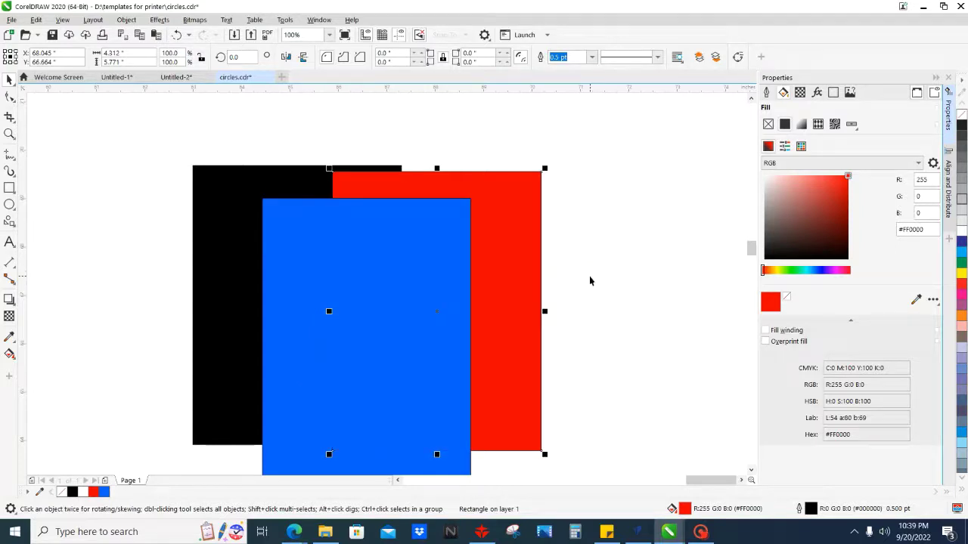
{"action": "key", "text": "ctrl+Page_Down"}
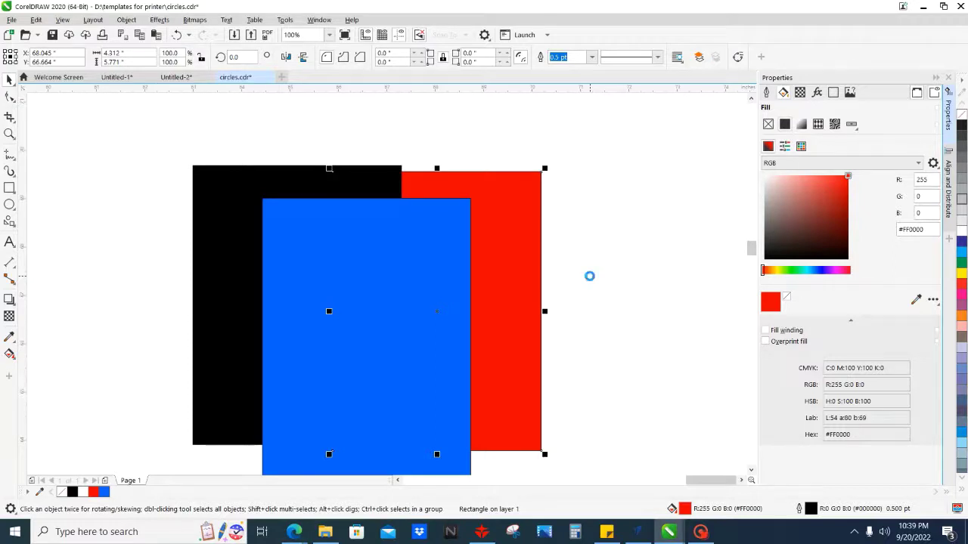
{"action": "key", "text": "ctrl+Page_Up"}
{"action": "key", "text": "ctrl+Page_Up"}
{"action": "key", "text": "ctrl+Page_Down"}
{"action": "key", "text": "ctrl+Page_Down"}
{"action": "key", "text": "ctrl+Page_Up"}
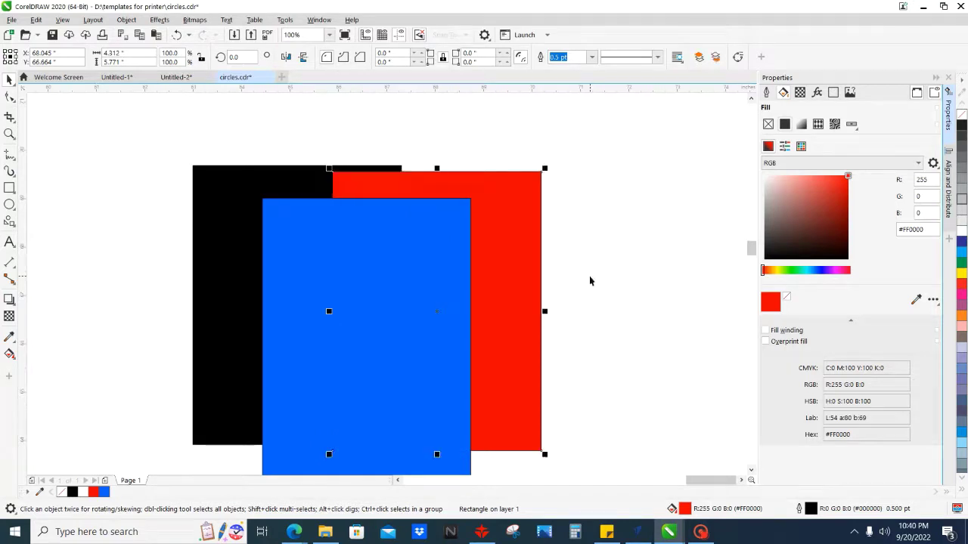
{"action": "key", "text": "ctrl+Page_Up"}
{"action": "key", "text": "ctrl+Page_Down"}
{"action": "key", "text": "ctrl+Page_Down"}
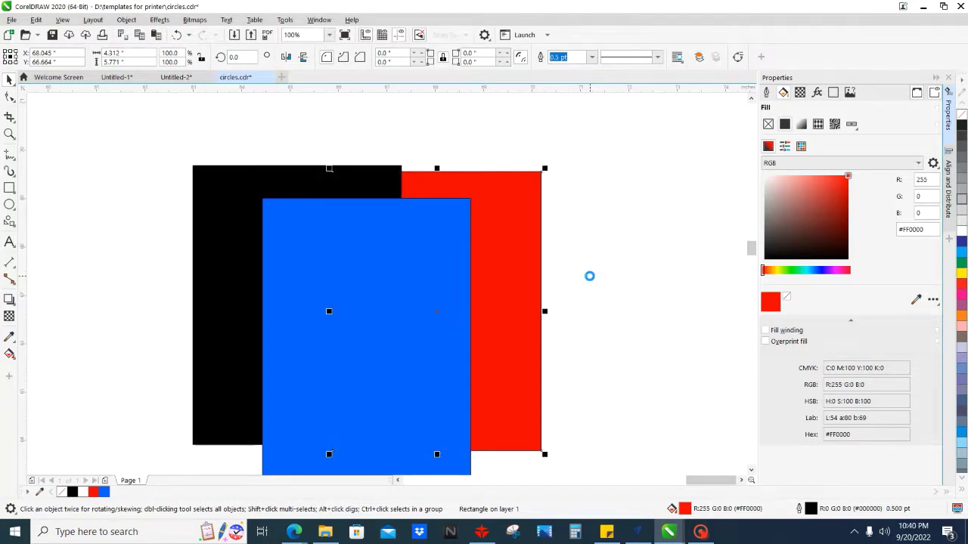
Shift the red rectangle slightly right and down, keeping it behind blue
{"action": "left_click", "coordinate": [593, 285]}
{"action": "left_click_drag", "start_coordinate": [598, 294], "coordinate": [581, 270]}
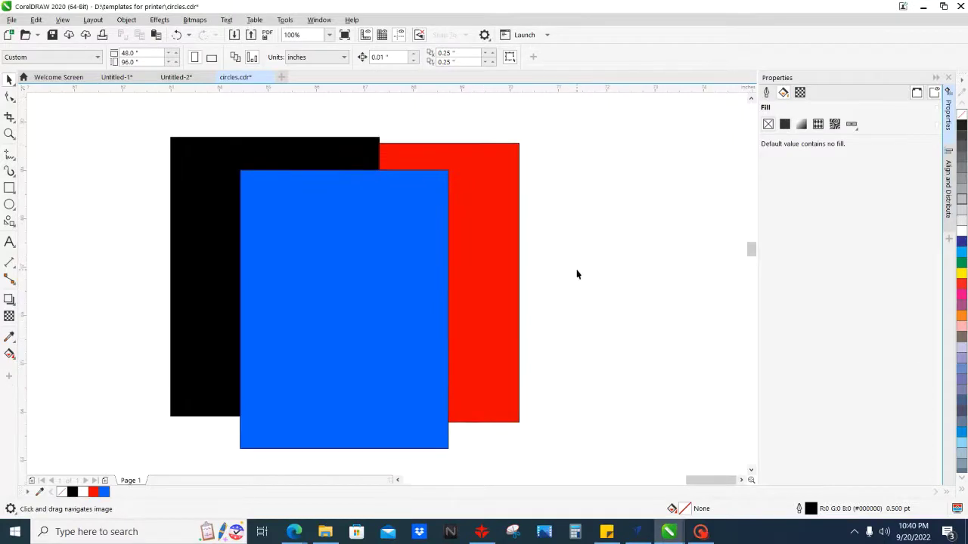
{"action": "left_click", "coordinate": [494, 282]}
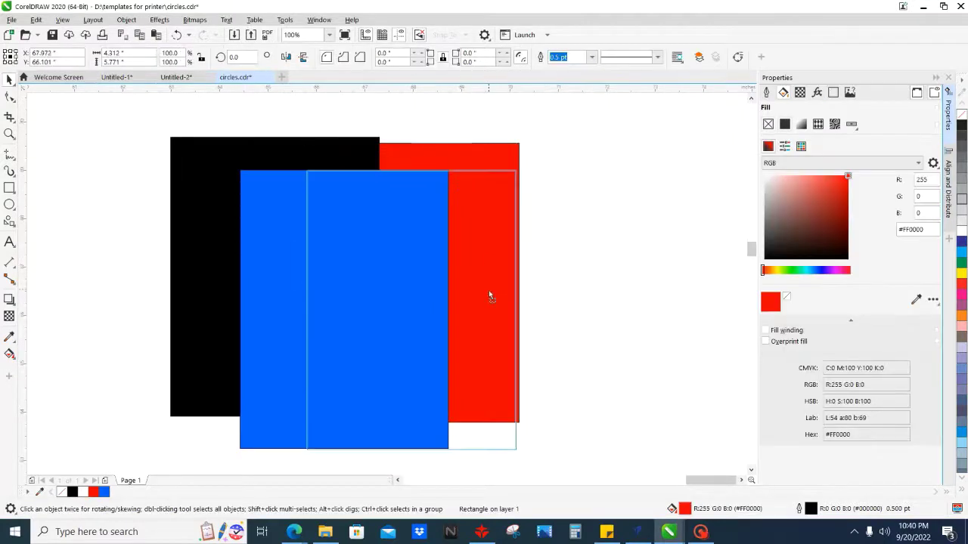
{"action": "left_click_drag", "start_coordinate": [489, 295], "coordinate": [533, 275]}
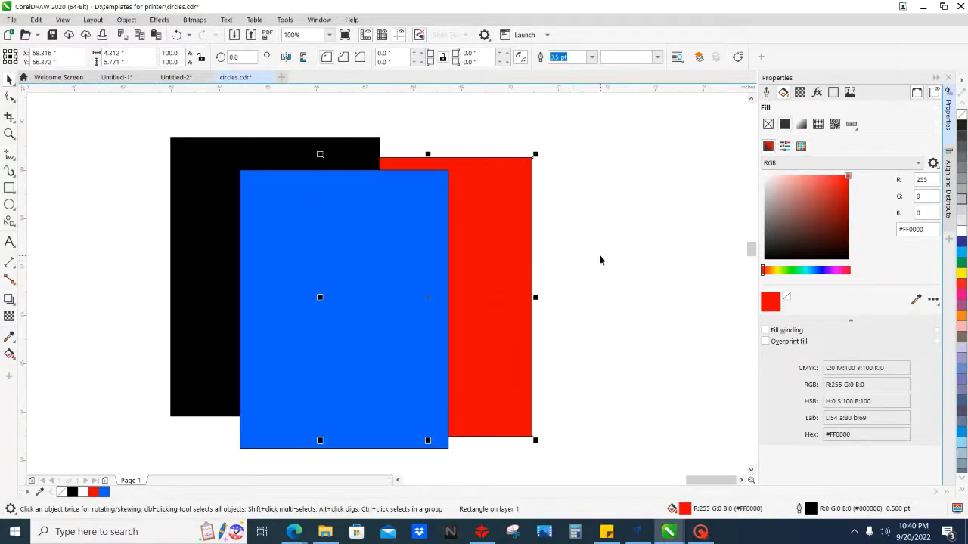
{"action": "left_click", "coordinate": [623, 284]}
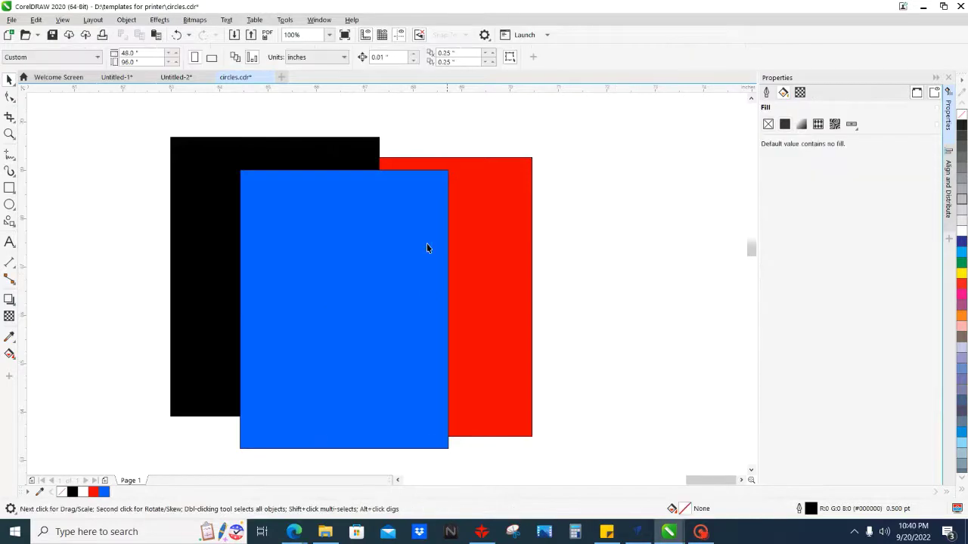
Move the black rectangle far left, then reposition black and blue together
{"action": "left_click", "coordinate": [324, 164]}
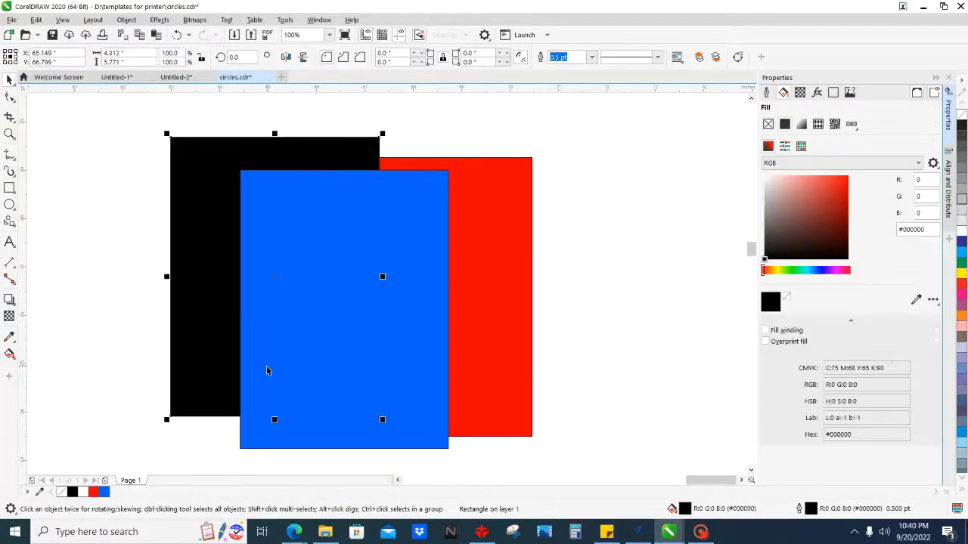
{"action": "left_click_drag", "start_coordinate": [223, 162], "coordinate": [78, 162]}
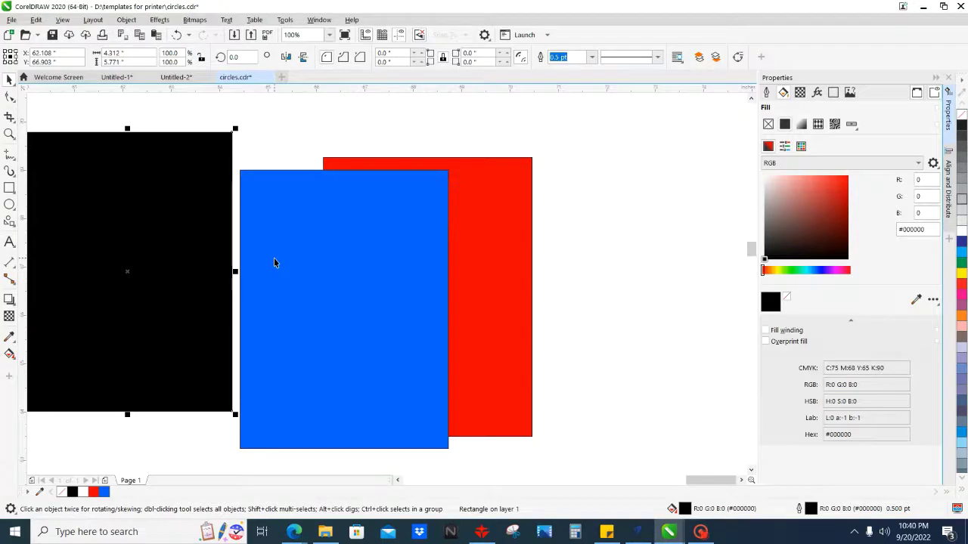
{"action": "left_click", "coordinate": [273, 263], "text": "shift"}
{"action": "left_click_drag", "start_coordinate": [242, 277], "coordinate": [411, 257]}
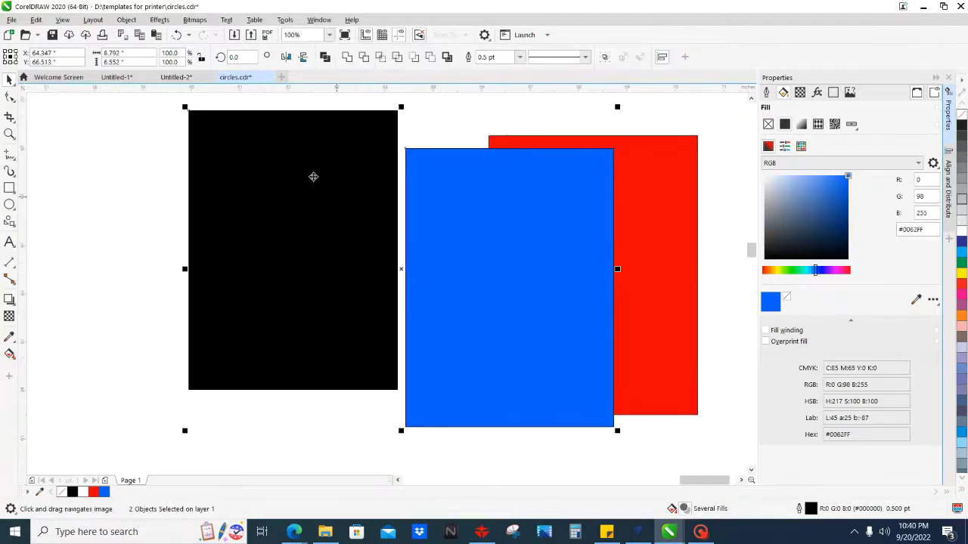
{"action": "left_click_drag", "start_coordinate": [283, 242], "coordinate": [143, 265]}
{"action": "left_click_drag", "start_coordinate": [155, 257], "coordinate": [189, 257]}
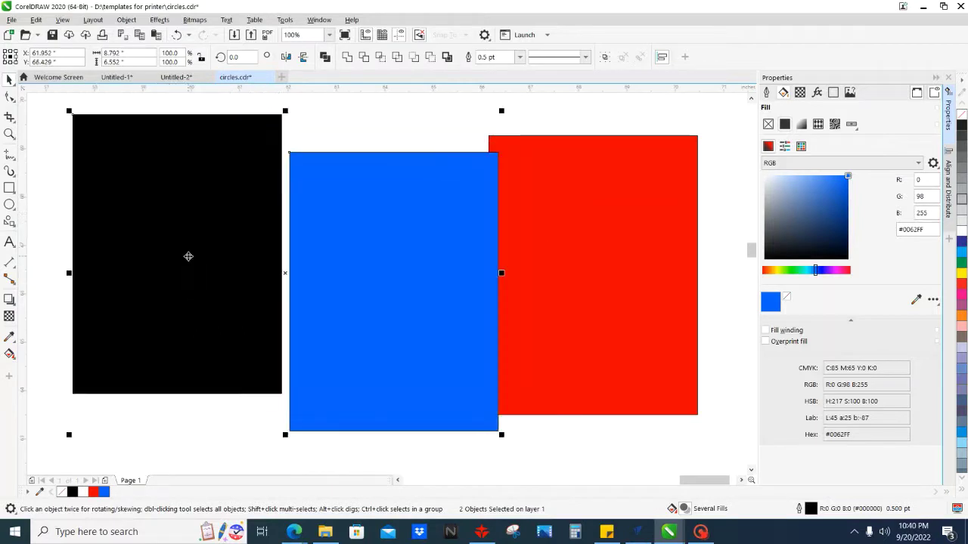
Add red to the selection and shift all three rectangles left and down
{"action": "left_click", "coordinate": [564, 252], "text": "shift"}
{"action": "left_click_drag", "start_coordinate": [598, 270], "coordinate": [577, 280]}
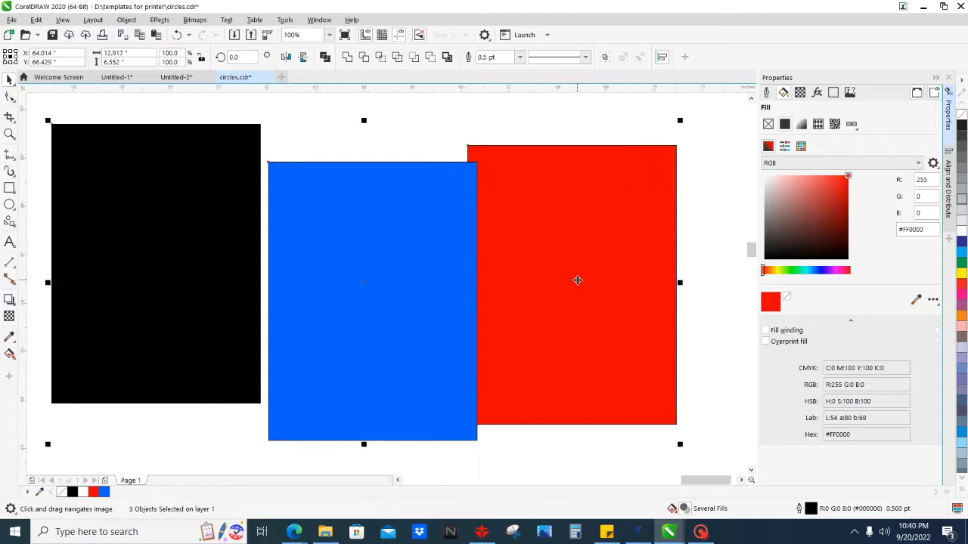
{"action": "left_click_drag", "start_coordinate": [411, 330], "coordinate": [380, 301]}
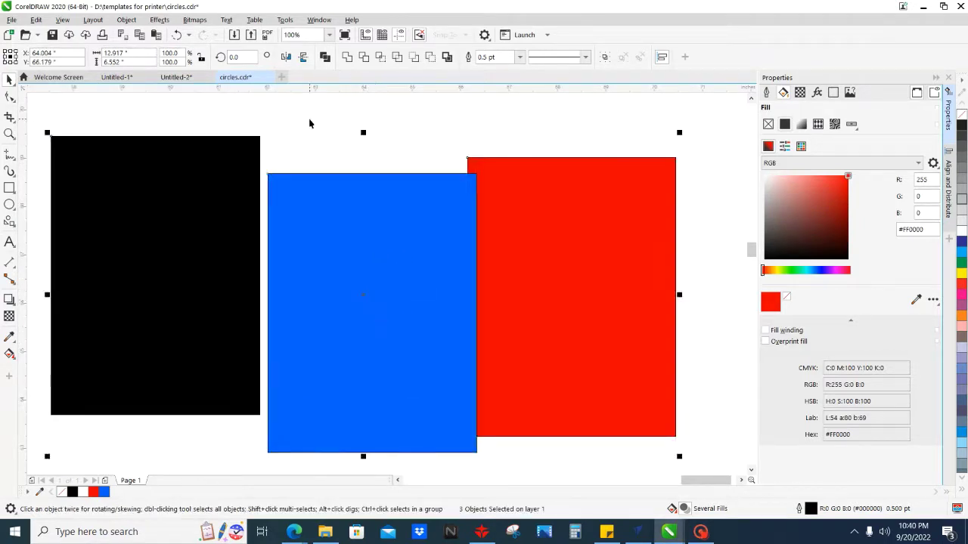
{"action": "left_click", "coordinate": [352, 116]}
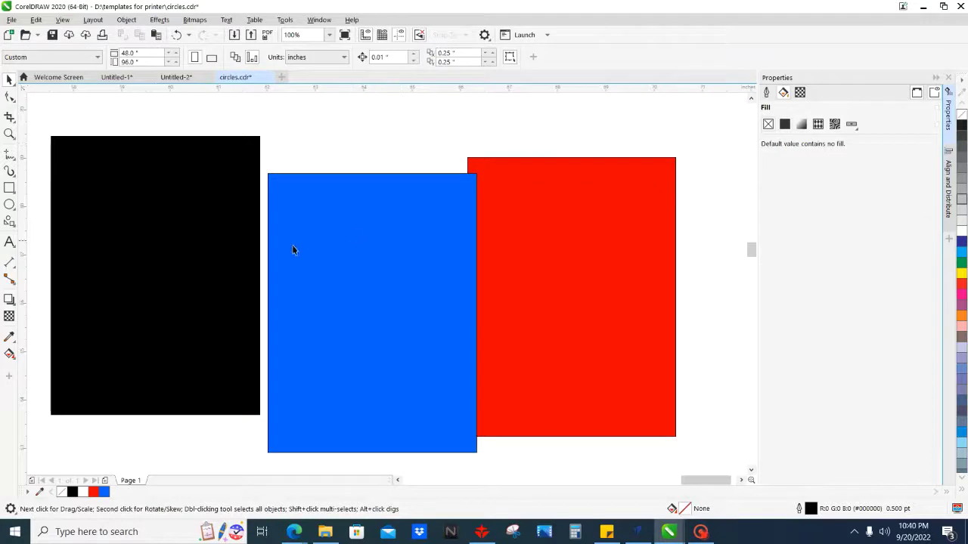
Select all three rectangles and align their vertical centres with C
{"action": "left_click", "coordinate": [219, 168]}
{"action": "left_click", "coordinate": [304, 232]}
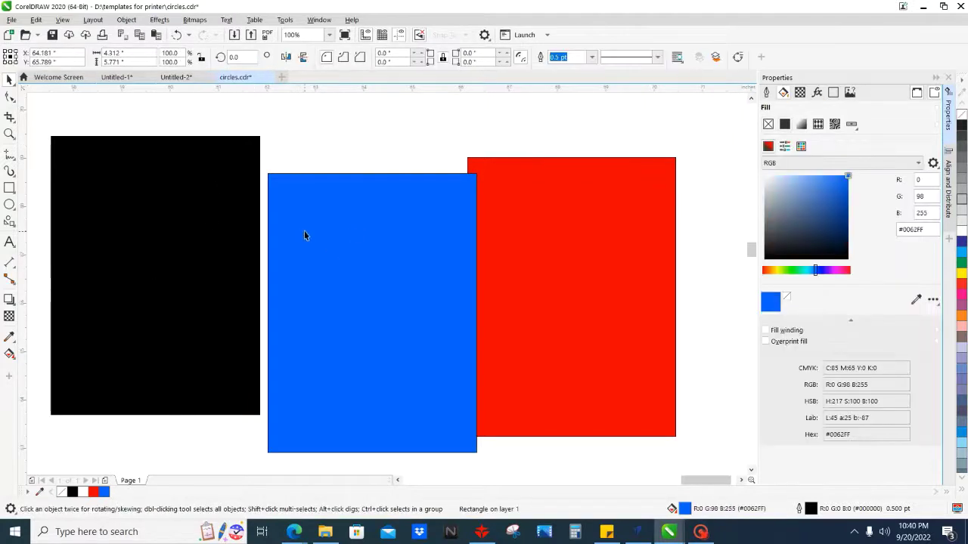
{"action": "left_click", "coordinate": [602, 265]}
{"action": "scroll", "coordinate": [380, 303], "scroll_direction": "down", "scroll_amount": 2}
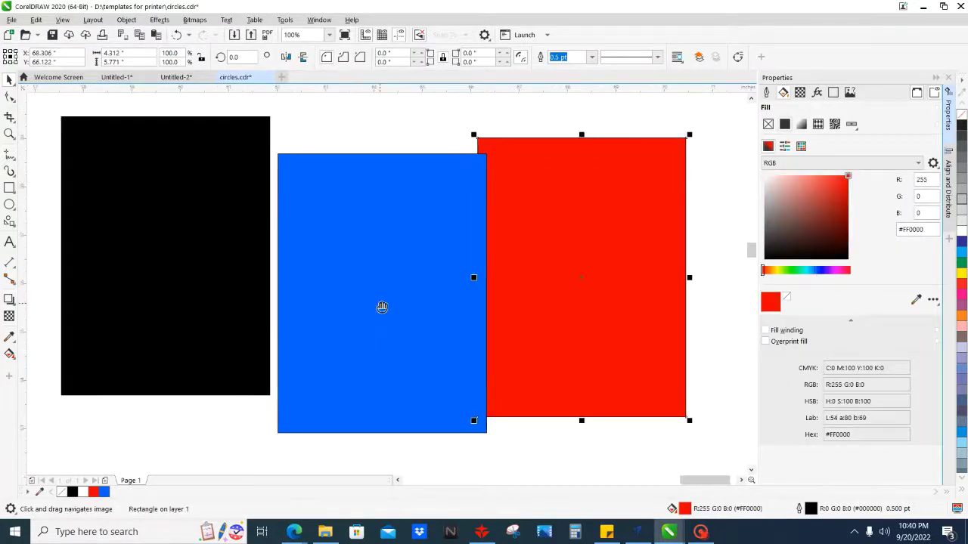
{"action": "left_click_drag", "start_coordinate": [114, 189], "coordinate": [608, 415]}
{"action": "key", "text": "c"}
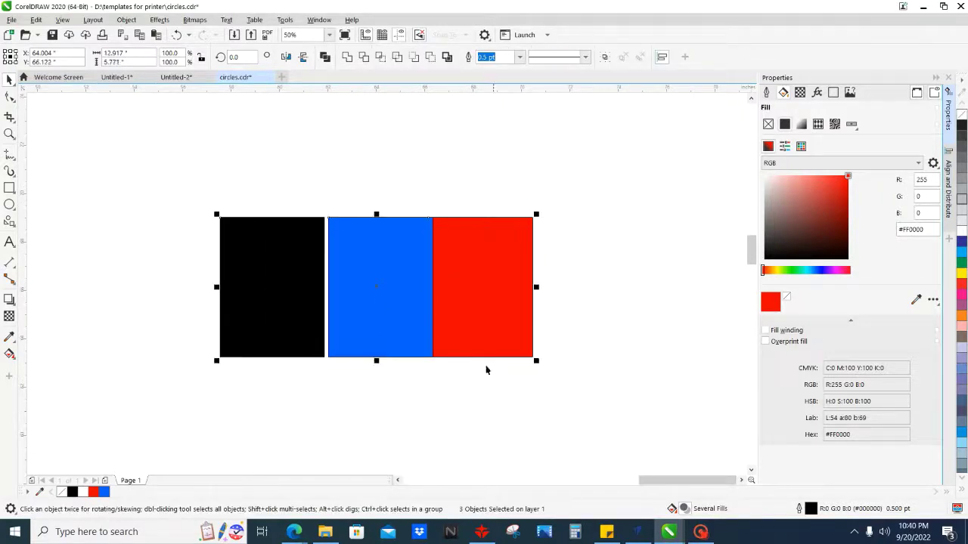
Move the blue rectangle flush against the black one
{"action": "left_click", "coordinate": [445, 391]}
{"action": "scroll", "coordinate": [385, 298], "scroll_direction": "up", "scroll_amount": 2}
{"action": "left_click_drag", "start_coordinate": [385, 298], "coordinate": [375, 298]}
{"action": "scroll", "coordinate": [376, 298], "scroll_direction": "down", "scroll_amount": 2}
{"action": "left_click", "coordinate": [189, 408]}
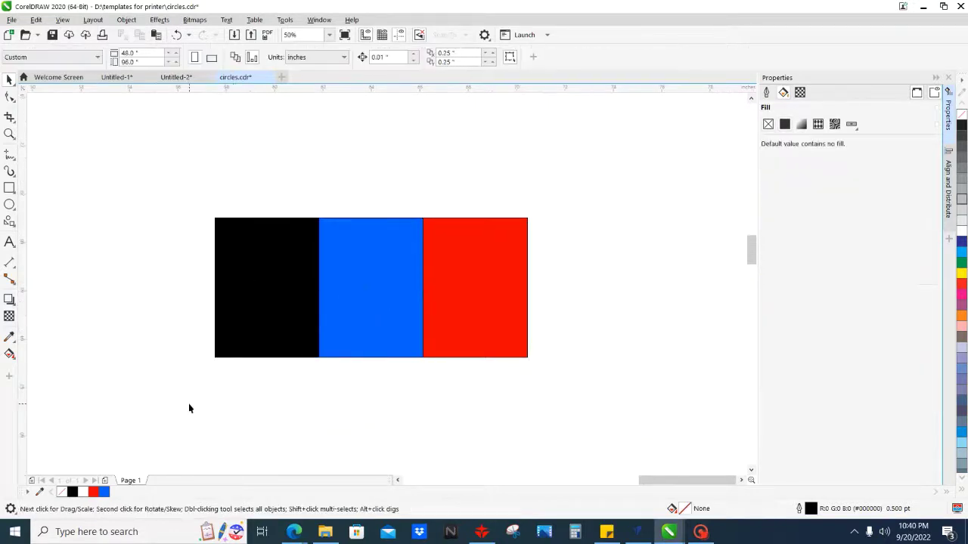
Marquee-select the black, blue and red rectangles and group them with Ctrl+G
{"action": "left_click_drag", "start_coordinate": [428, 353], "coordinate": [630, 201]}
{"action": "scroll", "coordinate": [409, 243], "scroll_direction": "up", "scroll_amount": 2}
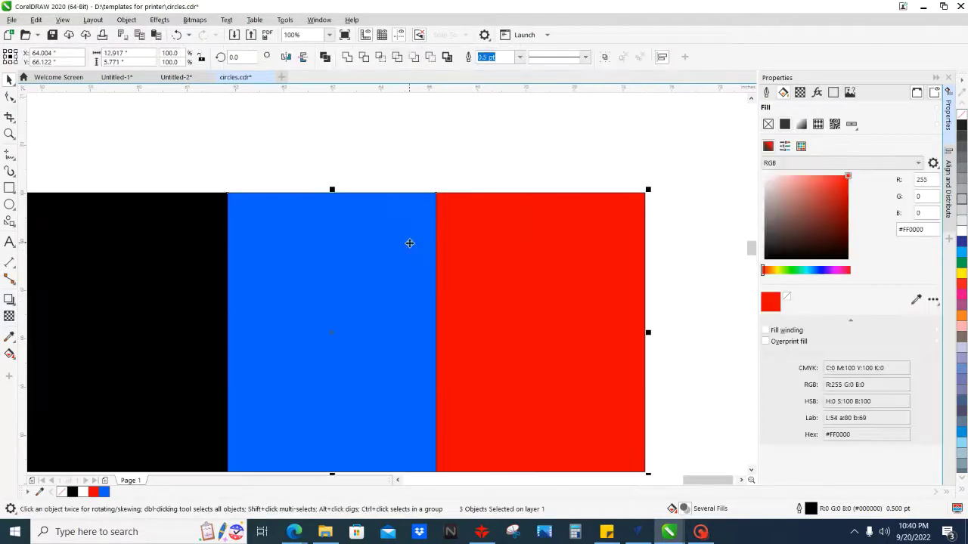
{"action": "scroll", "coordinate": [407, 247], "scroll_direction": "down", "scroll_amount": 2}
{"action": "left_click_drag", "start_coordinate": [395, 259], "coordinate": [399, 232]}
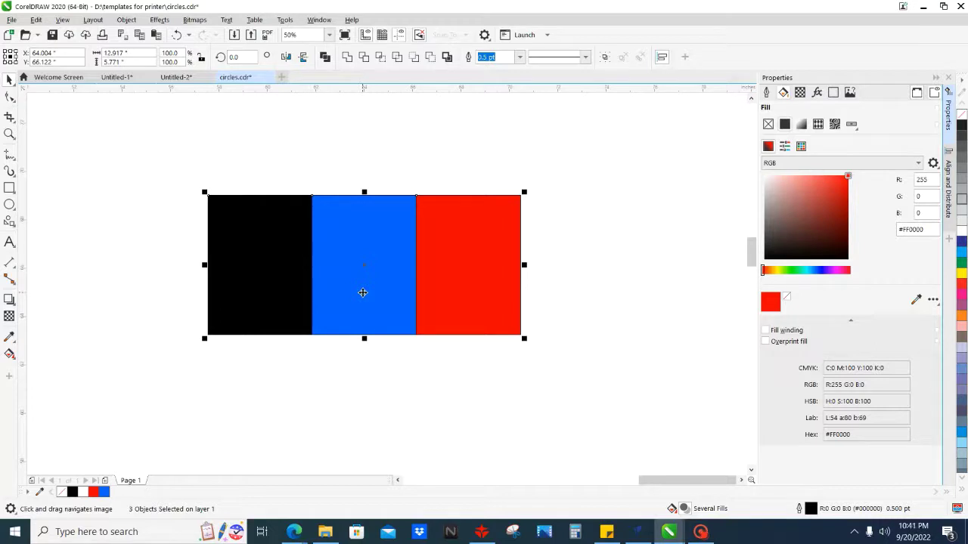
{"action": "key", "text": "ctrl+g"}
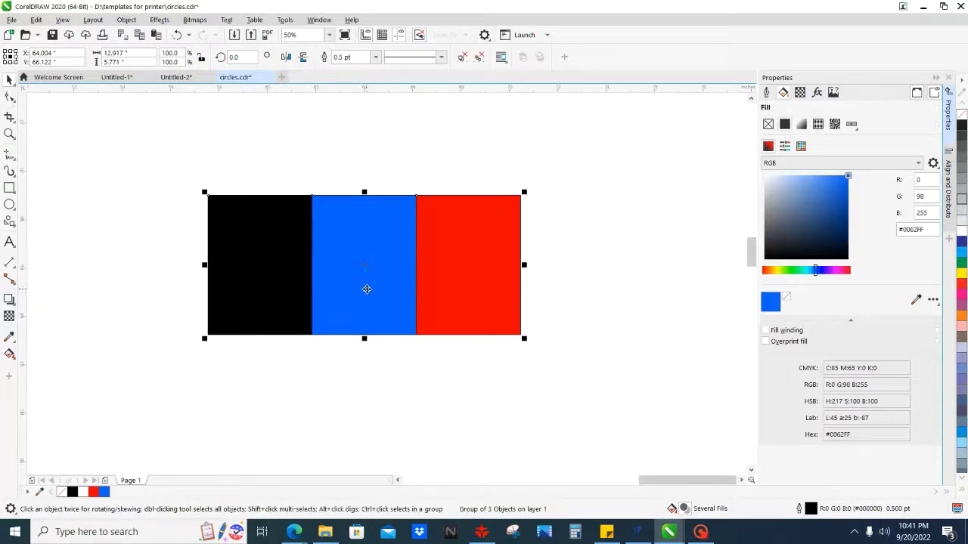
Reposition the group and drag a copy of it down below
{"action": "left_click", "coordinate": [391, 403]}
{"action": "left_click", "coordinate": [359, 307]}
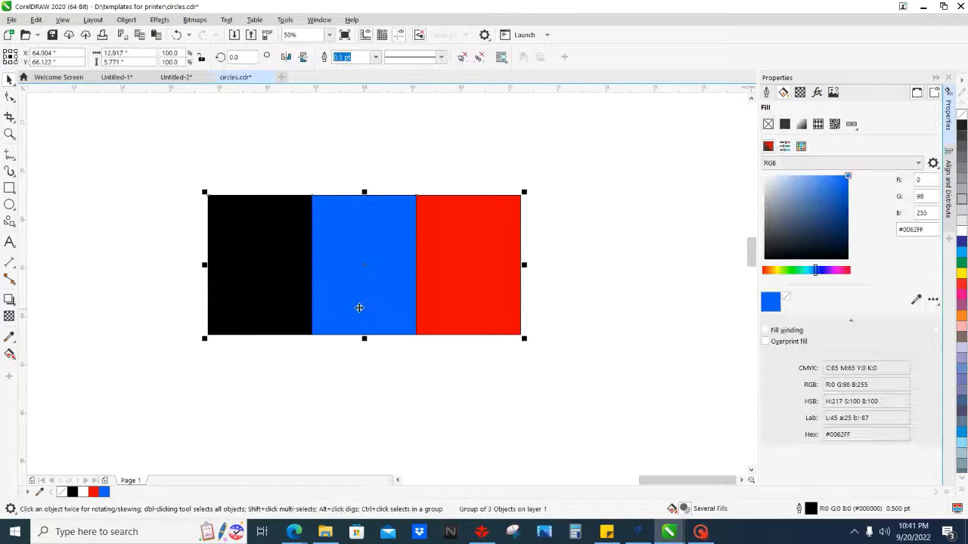
{"action": "left_click", "coordinate": [365, 372]}
{"action": "left_click_drag", "start_coordinate": [365, 302], "coordinate": [329, 250]}
{"action": "left_click", "coordinate": [471, 373]}
{"action": "left_click", "coordinate": [403, 417]}
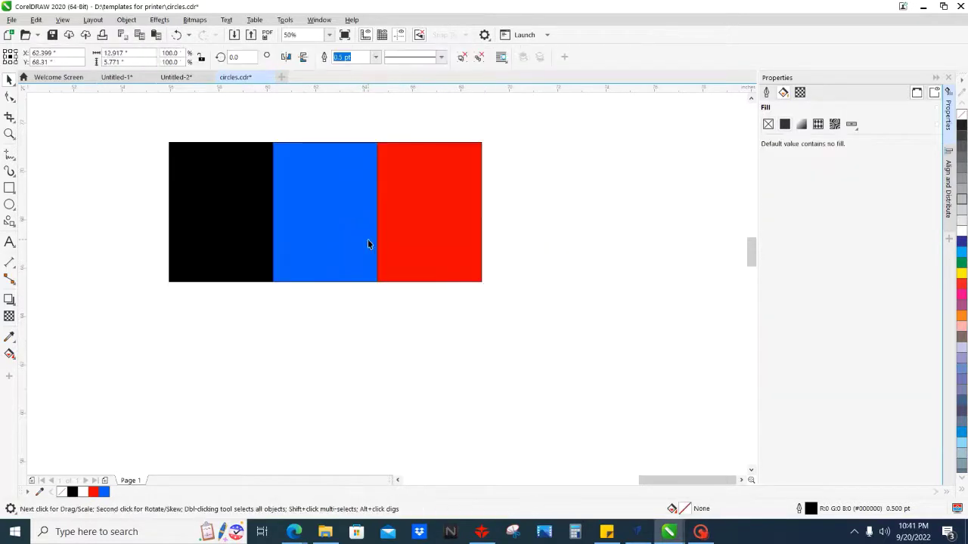
{"action": "left_click_drag", "start_coordinate": [295, 200], "coordinate": [384, 277]}
{"action": "left_click_drag", "start_coordinate": [412, 318], "coordinate": [305, 227]}
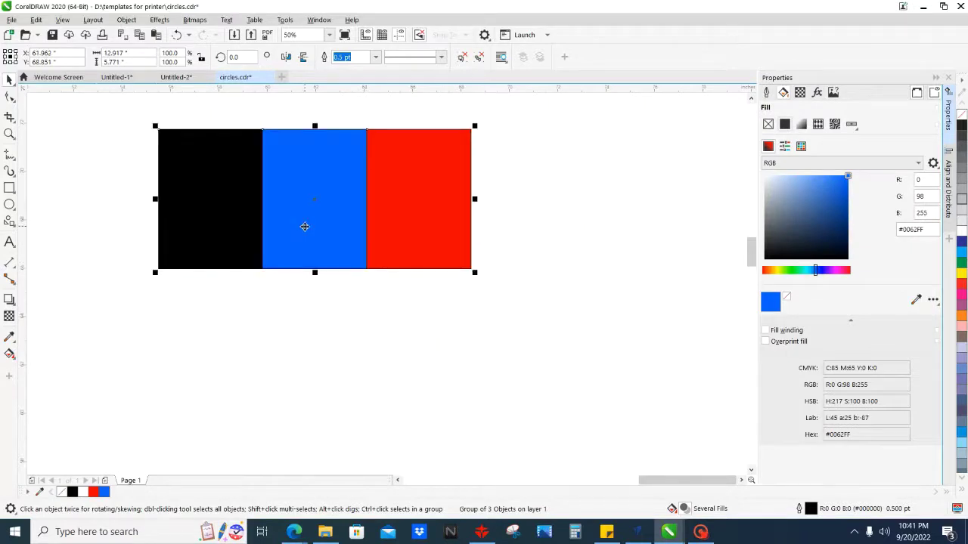
{"action": "left_click", "coordinate": [367, 334]}
{"action": "left_click", "coordinate": [354, 251]}
{"action": "left_click_drag", "start_coordinate": [344, 257], "coordinate": [328, 341]}
Repeat the copy with Ctrl+R for a third row, then left-align the groups
{"action": "key", "text": "ctrl+r"}
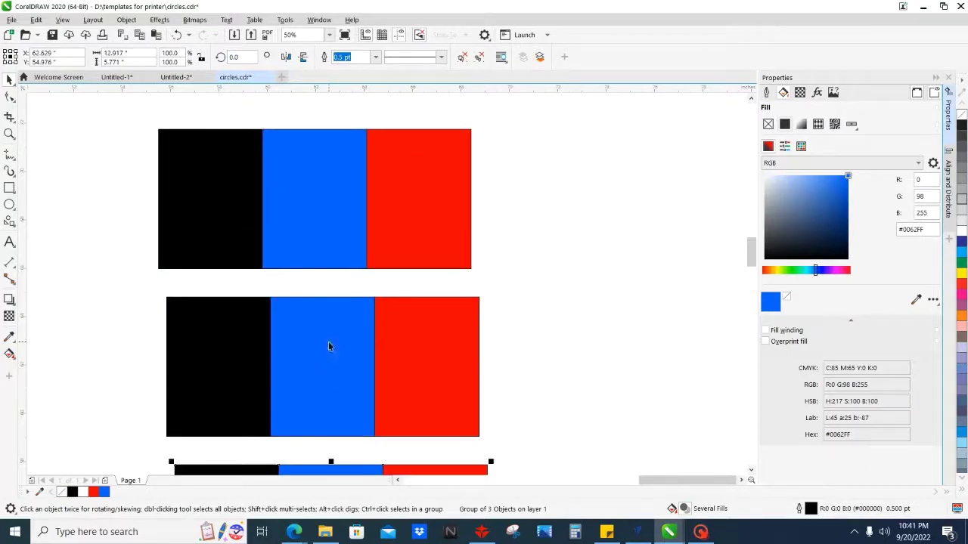
{"action": "left_click", "coordinate": [91, 310]}
{"action": "scroll", "coordinate": [197, 285], "scroll_direction": "down", "scroll_amount": 1}
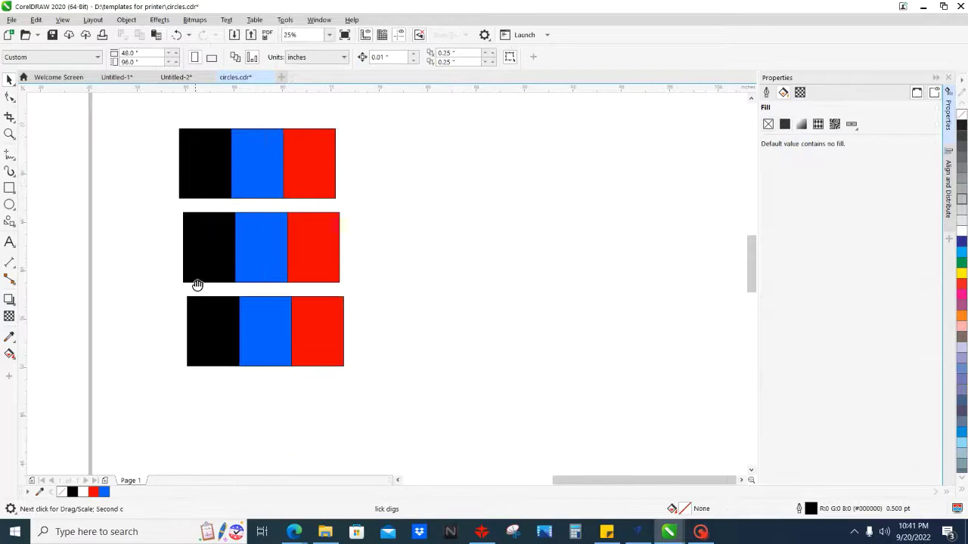
{"action": "left_click", "coordinate": [244, 257]}
{"action": "mouse_move", "coordinate": [244, 257]}
{"action": "left_mouse_down"}
{"action": "mouse_move", "coordinate": [307, 259]}
{"action": "mouse_move", "coordinate": [260, 258]}
{"action": "left_mouse_up"}
{"action": "left_click_drag", "start_coordinate": [119, 401], "coordinate": [449, 114]}
{"action": "key", "text": "l"}
Drag the three groups into a single vertical column, one row above another
{"action": "left_click", "coordinate": [340, 253]}
{"action": "left_click_drag", "start_coordinate": [332, 253], "coordinate": [484, 326]}
{"action": "left_click_drag", "start_coordinate": [149, 270], "coordinate": [558, 452]}
{"action": "left_click_drag", "start_coordinate": [289, 171], "coordinate": [331, 252]}
{"action": "left_click_drag", "start_coordinate": [76, 173], "coordinate": [423, 395]}
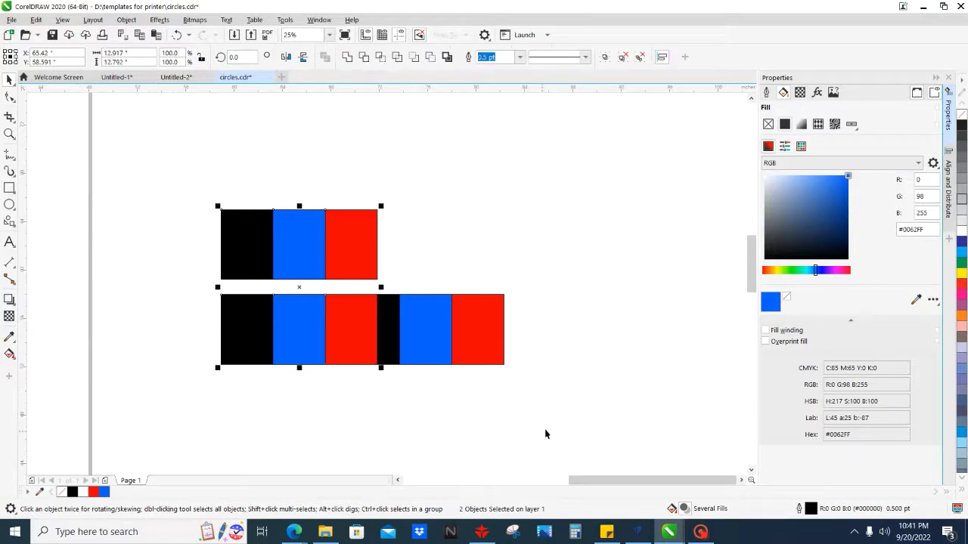
{"action": "left_click_drag", "start_coordinate": [546, 434], "coordinate": [274, 298]}
{"action": "left_click_drag", "start_coordinate": [471, 353], "coordinate": [353, 198]}
{"action": "left_click", "coordinate": [495, 223]}
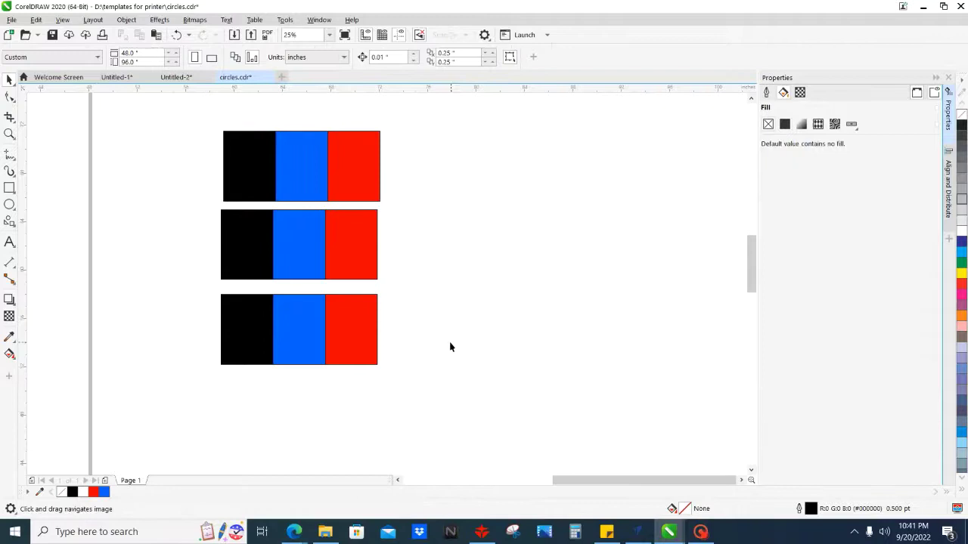
{"action": "scroll", "coordinate": [439, 298], "scroll_direction": "up", "scroll_amount": 2}
{"action": "scroll", "coordinate": [434, 305], "scroll_direction": "down", "scroll_amount": 2}
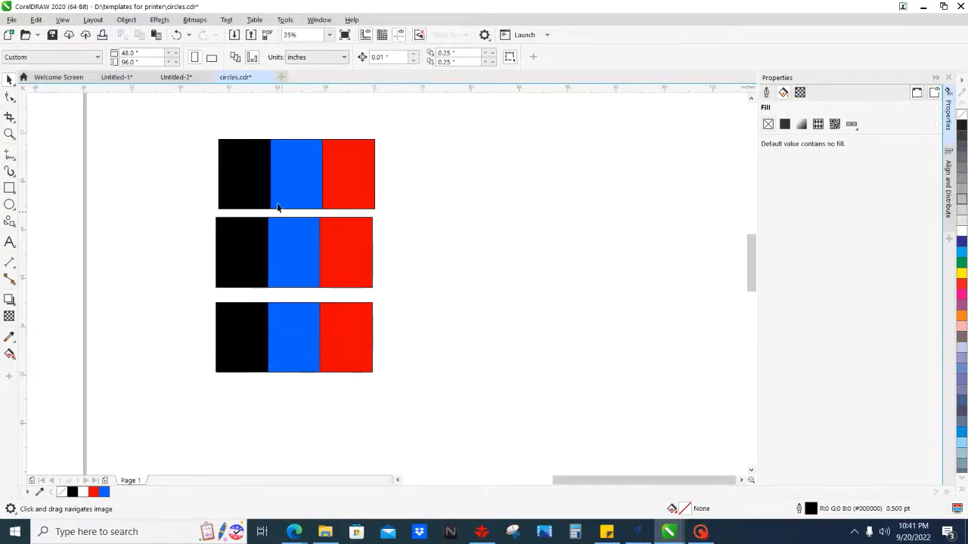
Ungroup the top row and select its black, blue and red rectangles individually
{"action": "left_click", "coordinate": [277, 206]}
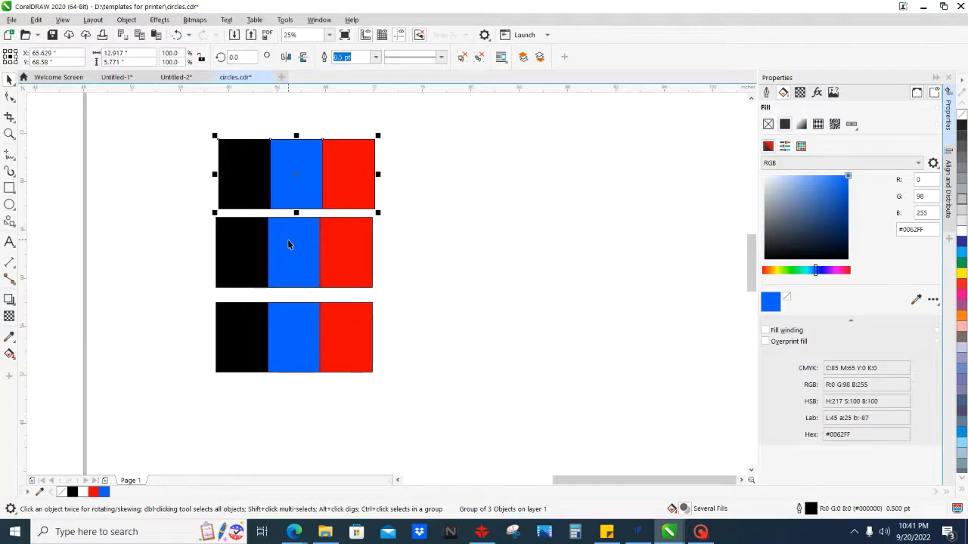
{"action": "key", "text": "ctrl+u"}
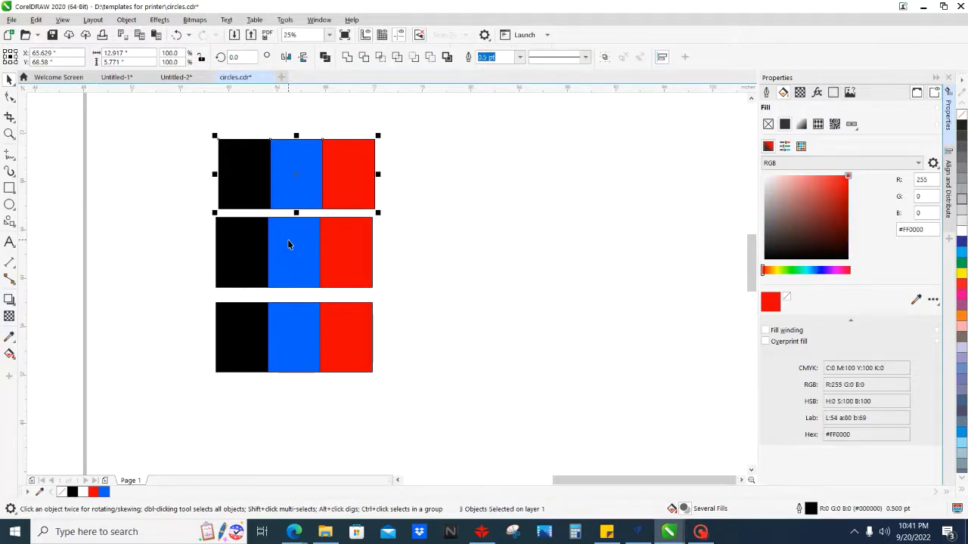
{"action": "left_click", "coordinate": [495, 245]}
{"action": "left_click", "coordinate": [356, 162]}
{"action": "left_click", "coordinate": [284, 167]}
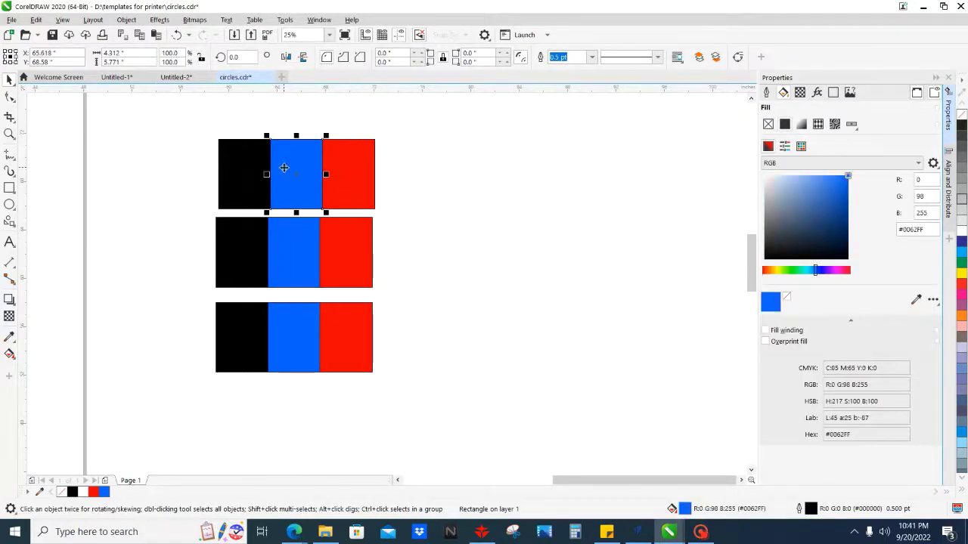
{"action": "left_click", "coordinate": [252, 173]}
{"action": "left_click", "coordinate": [163, 166]}
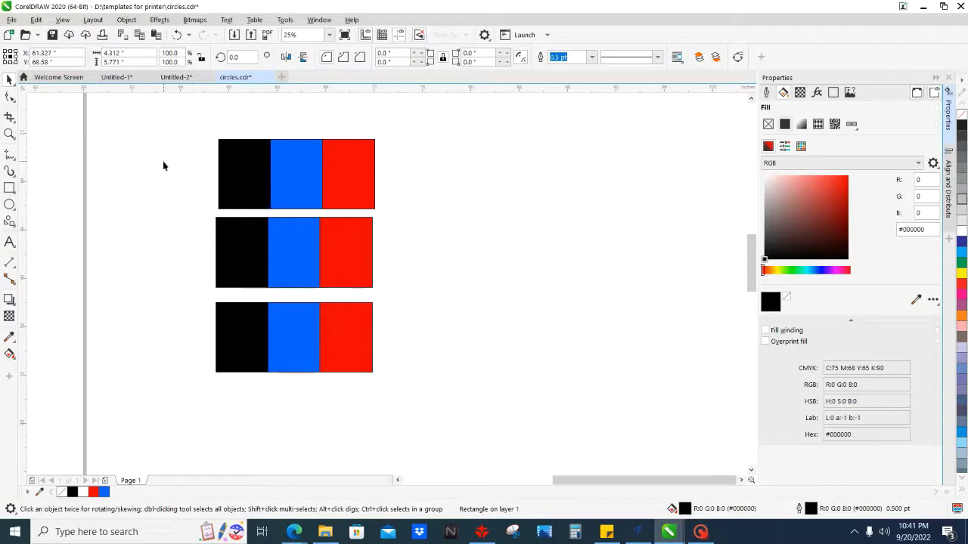
{"action": "left_click", "coordinate": [244, 173]}
{"action": "left_click", "coordinate": [330, 179]}
{"action": "left_click", "coordinate": [397, 160]}
Marquee-select the middle and bottom rows and delete them
{"action": "left_click", "coordinate": [368, 254]}
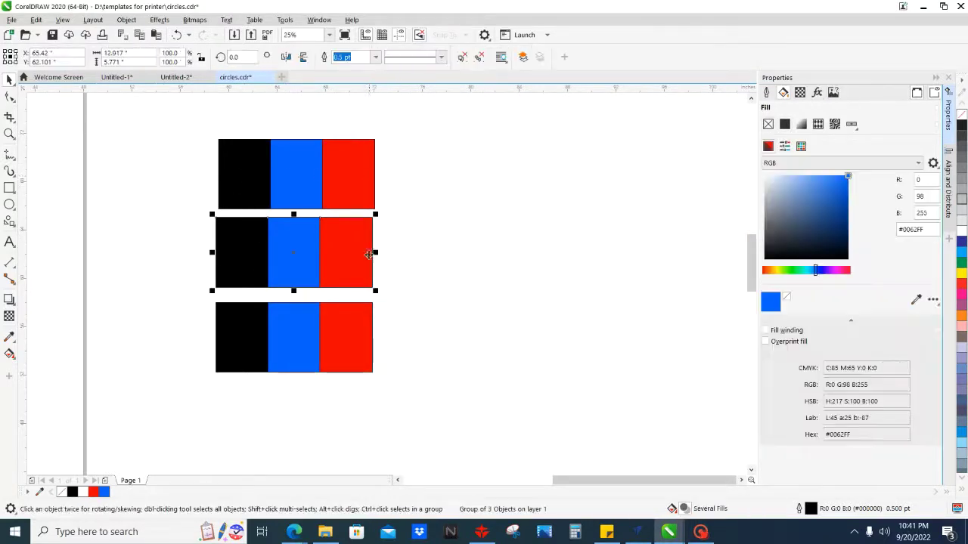
{"action": "left_click", "coordinate": [335, 173]}
{"action": "left_click", "coordinate": [296, 183]}
{"action": "left_click", "coordinate": [253, 173]}
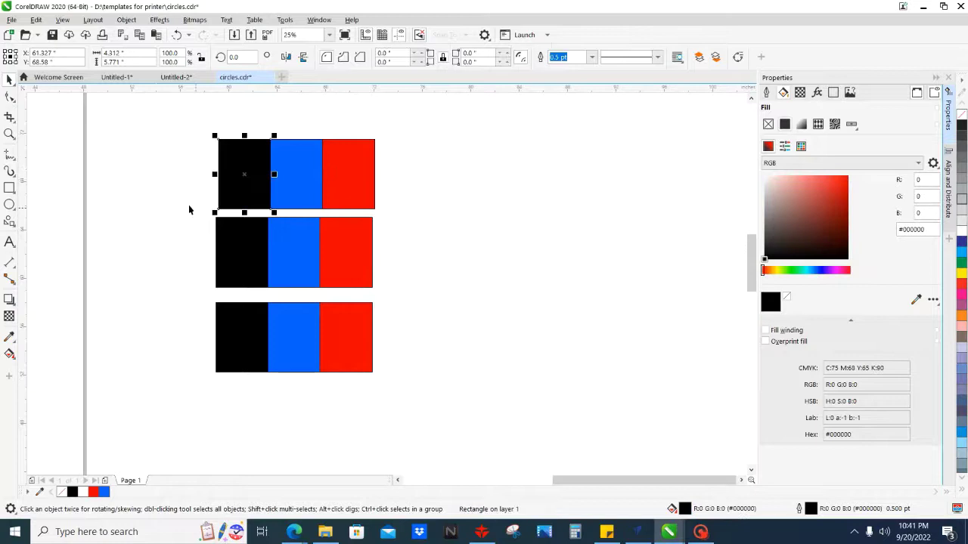
{"action": "left_click_drag", "start_coordinate": [155, 201], "coordinate": [445, 416]}
{"action": "key", "text": "Delete"}
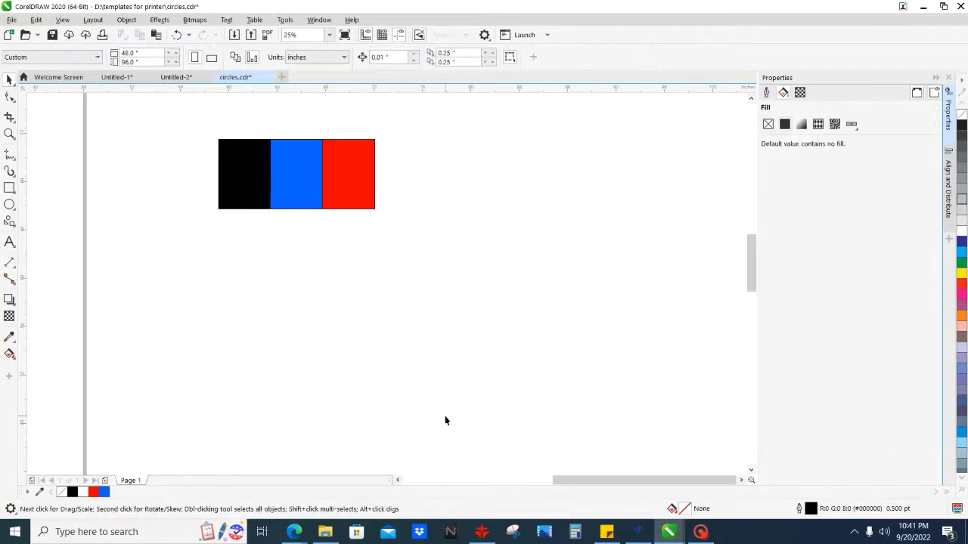
Move the row down and right, then shift the black rectangle away and undo it
{"action": "left_click_drag", "start_coordinate": [406, 242], "coordinate": [406, 241]}
{"action": "left_click_drag", "start_coordinate": [279, 162], "coordinate": [284, 232]}
{"action": "key", "text": "Escape"}
{"action": "left_click", "coordinate": [309, 252]}
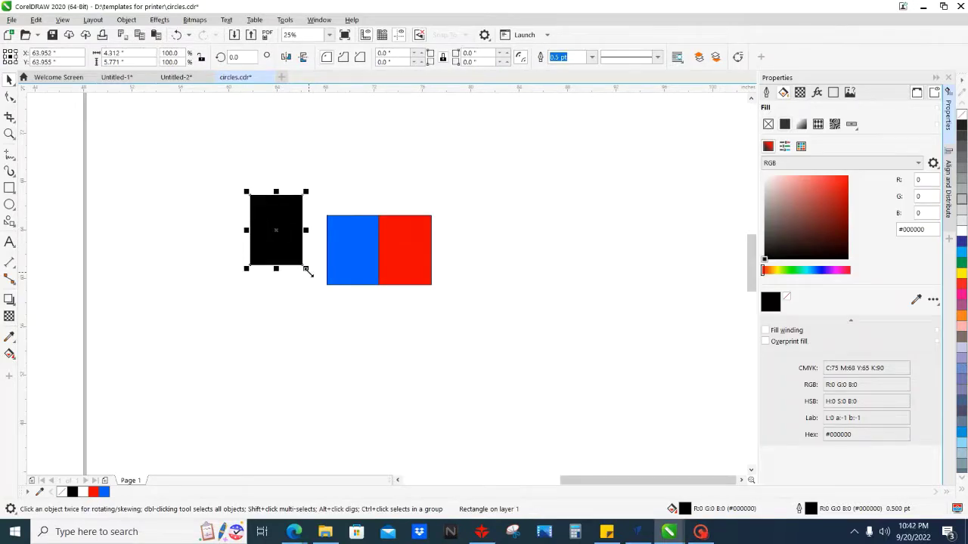
{"action": "key", "text": "ctrl+z"}
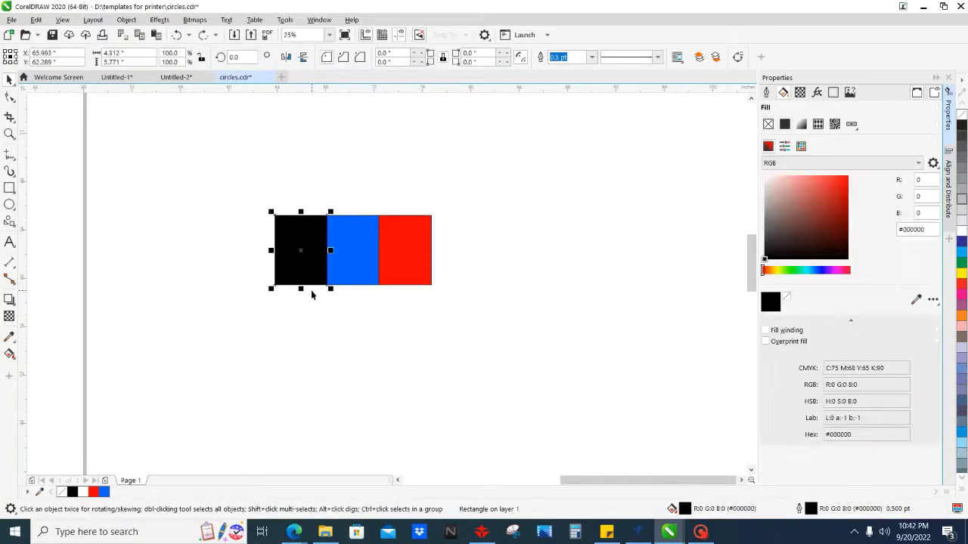
{"action": "left_click_drag", "start_coordinate": [307, 263], "coordinate": [243, 211]}
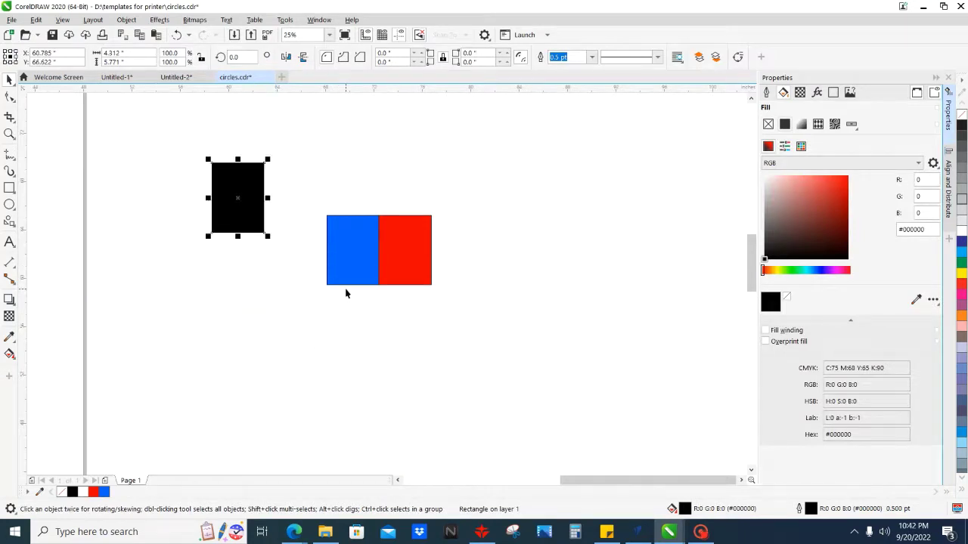
{"action": "key", "text": "ctrl+z"}
Pull the blue, red and black rectangles apart, then undo to restore the row
{"action": "left_click", "coordinate": [330, 332]}
{"action": "left_click_drag", "start_coordinate": [353, 272], "coordinate": [358, 355]}
{"action": "left_click_drag", "start_coordinate": [385, 263], "coordinate": [488, 206]}
{"action": "left_click_drag", "start_coordinate": [315, 258], "coordinate": [218, 198]}
{"action": "left_click", "coordinate": [193, 321]}
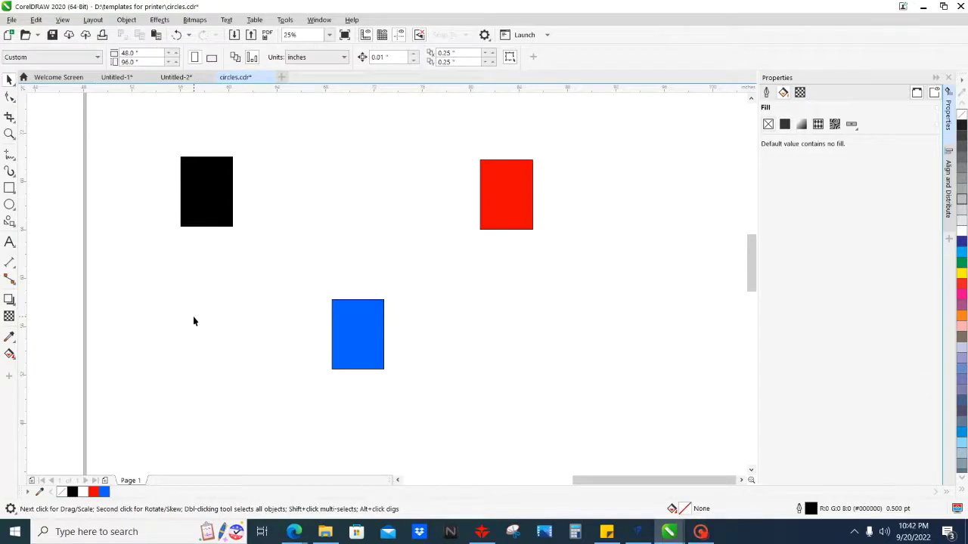
{"action": "key", "text": "ctrl+z"}
{"action": "key", "text": "ctrl+z"}
{"action": "key", "text": "ctrl+z"}
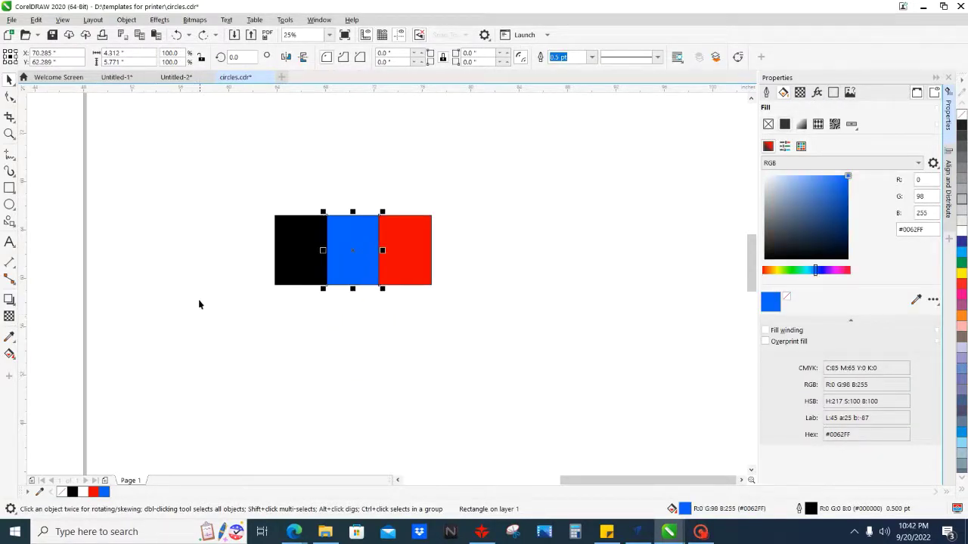
{"action": "left_click", "coordinate": [229, 235]}
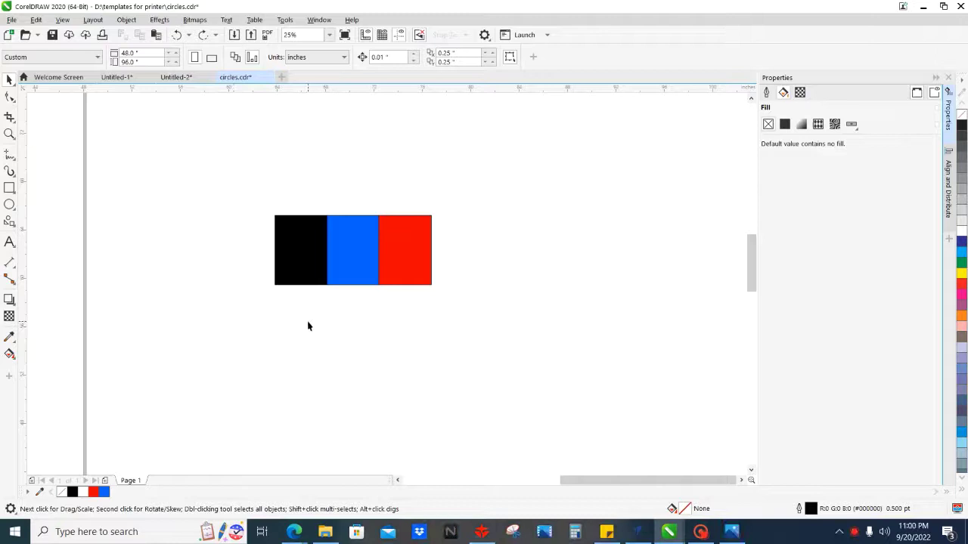
Separate the rectangles: black to the left, red to the right, blue raised above
{"action": "left_click_drag", "start_coordinate": [307, 325], "coordinate": [345, 341]}
{"action": "scroll", "coordinate": [343, 257], "scroll_direction": "up", "scroll_amount": 1}
{"action": "left_click", "coordinate": [347, 272]}
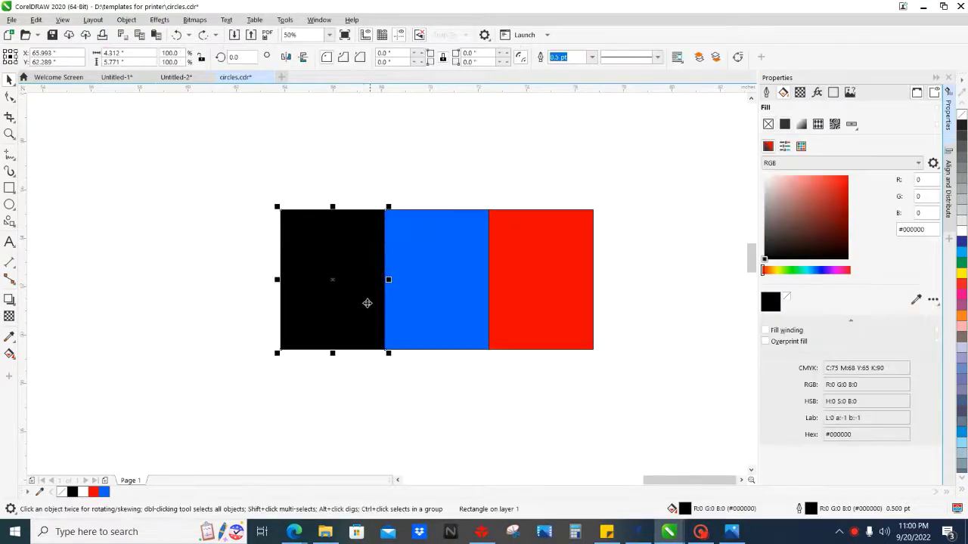
{"action": "left_click_drag", "start_coordinate": [367, 302], "coordinate": [301, 303]}
{"action": "left_click", "coordinate": [521, 280]}
{"action": "left_click_drag", "start_coordinate": [531, 282], "coordinate": [573, 281]}
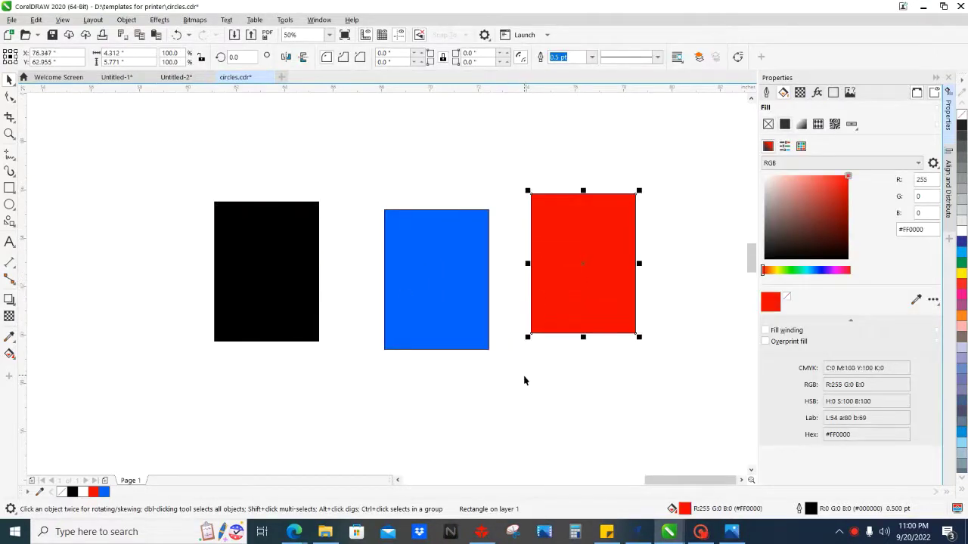
{"action": "left_click", "coordinate": [439, 320]}
{"action": "left_click_drag", "start_coordinate": [439, 320], "coordinate": [426, 268]}
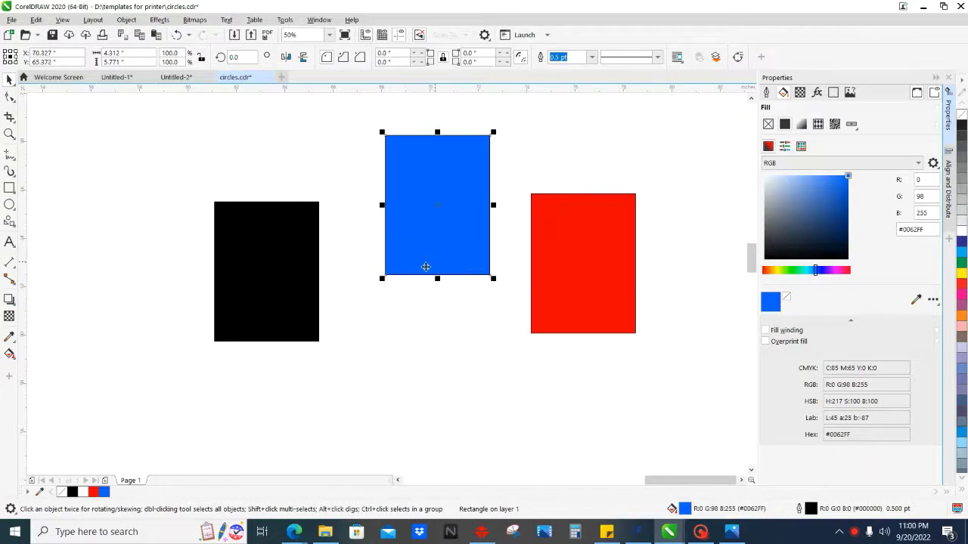
{"action": "left_click_drag", "start_coordinate": [279, 248], "coordinate": [325, 258]}
{"action": "left_click", "coordinate": [182, 381]}
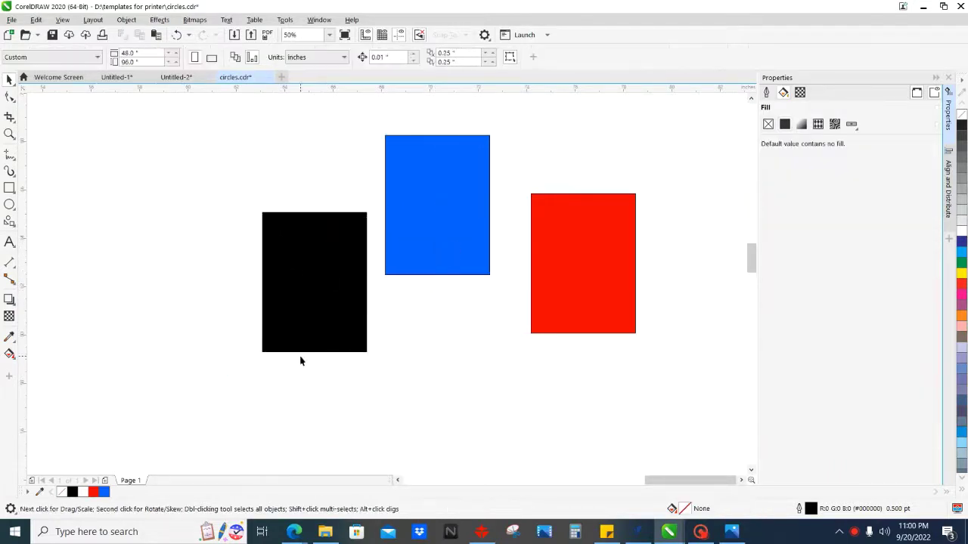
{"action": "left_click_drag", "start_coordinate": [484, 340], "coordinate": [440, 339]}
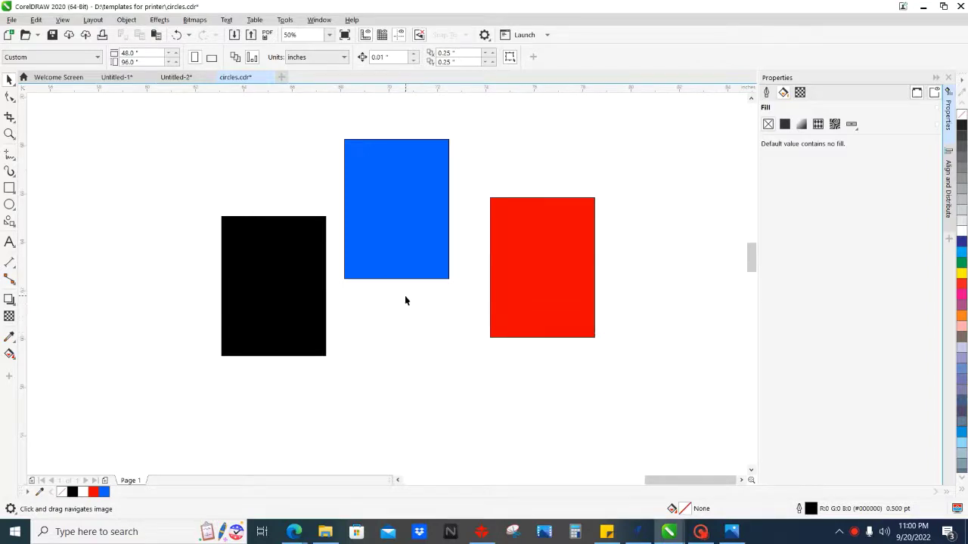
{"action": "scroll", "coordinate": [393, 294], "scroll_direction": "up", "scroll_amount": 2}
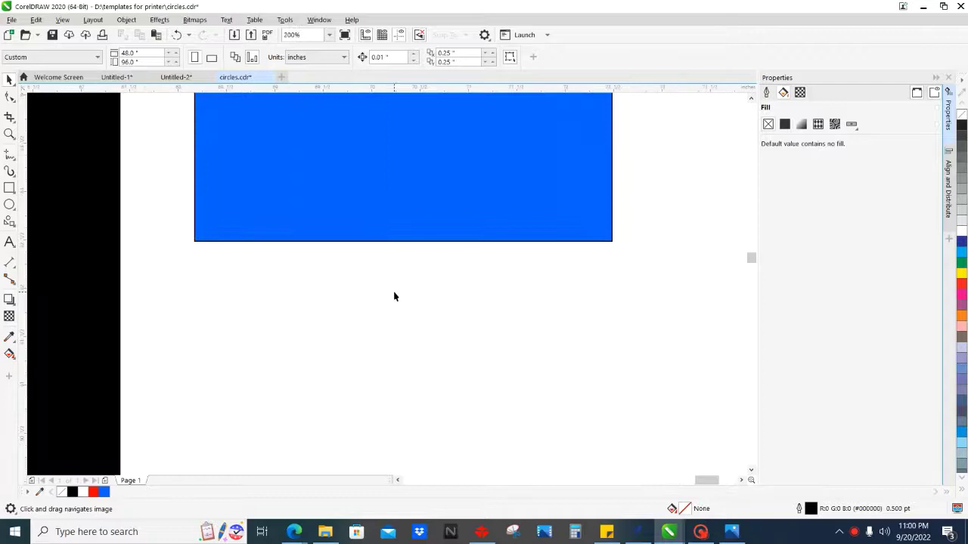
{"action": "scroll", "coordinate": [393, 296], "scroll_direction": "down", "scroll_amount": 3}
{"action": "scroll", "coordinate": [393, 296], "scroll_direction": "up", "scroll_amount": 2}
{"action": "scroll", "coordinate": [393, 296], "scroll_direction": "up", "scroll_amount": 1}
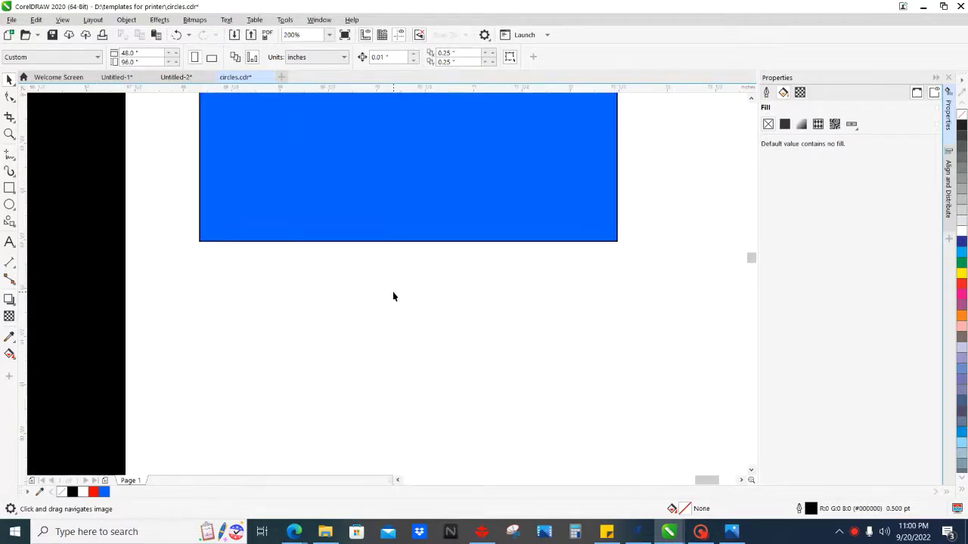
{"action": "scroll", "coordinate": [393, 296], "scroll_direction": "down", "scroll_amount": 2}
{"action": "scroll", "coordinate": [391, 296], "scroll_direction": "up", "scroll_amount": 3}
{"action": "scroll", "coordinate": [390, 297], "scroll_direction": "up", "scroll_amount": 1}
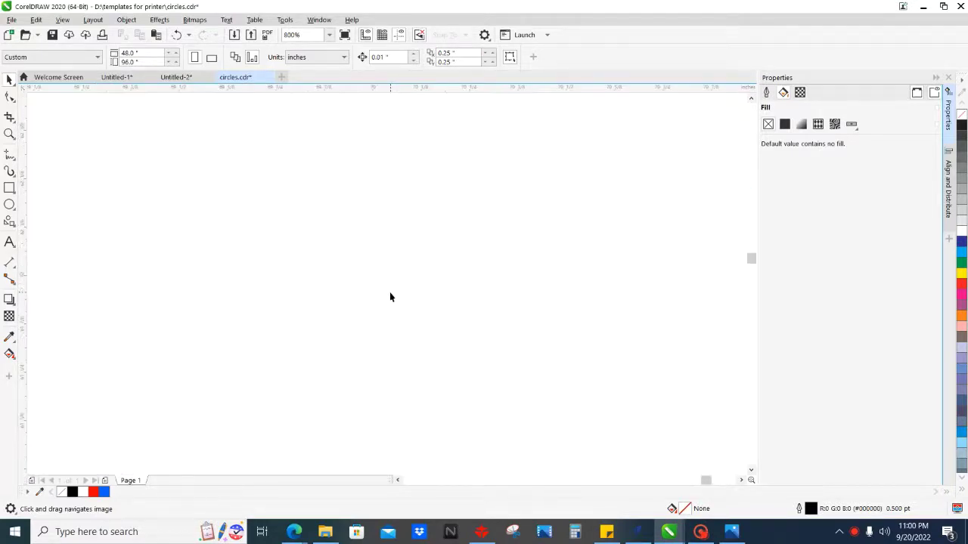
{"action": "scroll", "coordinate": [390, 296], "scroll_direction": "down", "scroll_amount": 4}
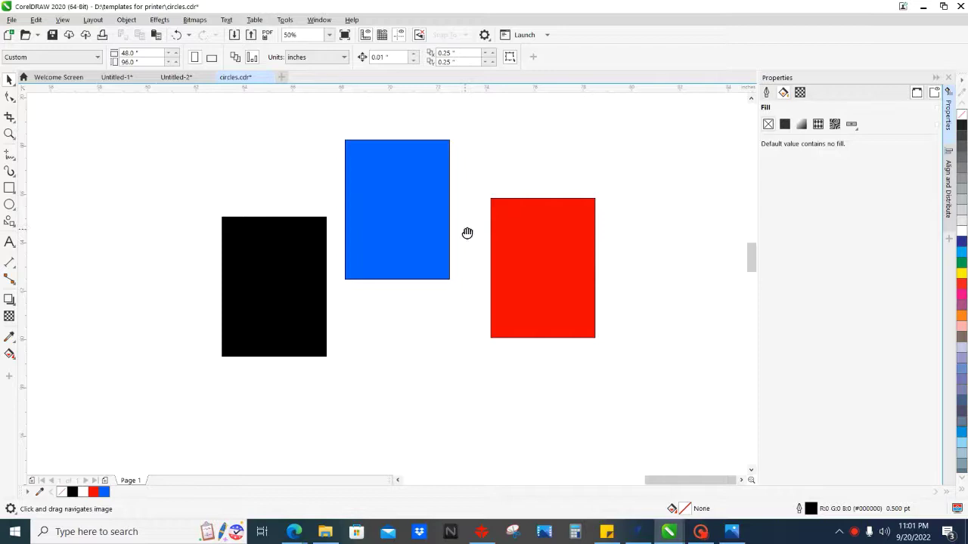
Move the blue rectangle right and down, then undo that move
{"action": "left_click_drag", "start_coordinate": [465, 235], "coordinate": [404, 251]}
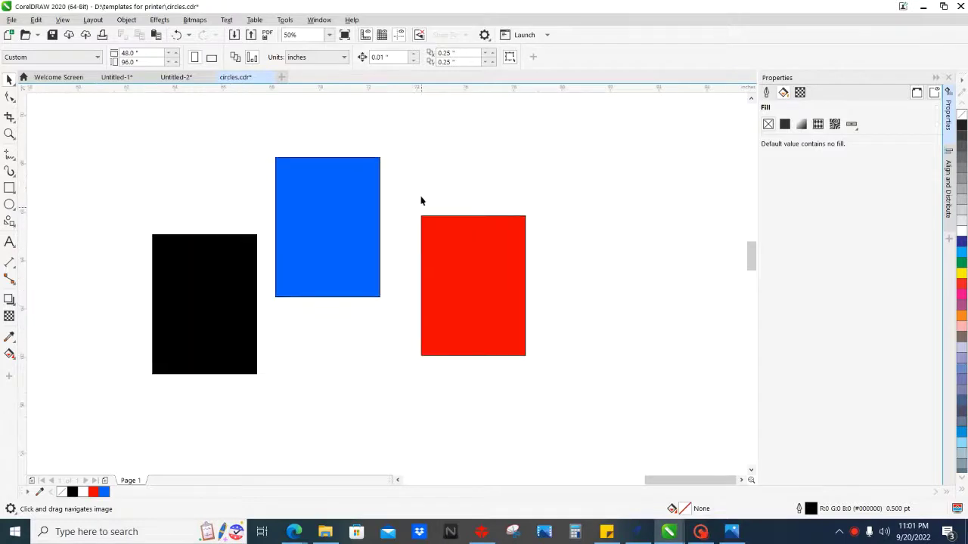
{"action": "left_click", "coordinate": [304, 216]}
{"action": "left_click_drag", "start_coordinate": [305, 216], "coordinate": [382, 240]}
{"action": "scroll", "coordinate": [408, 335], "scroll_direction": "up", "scroll_amount": 3}
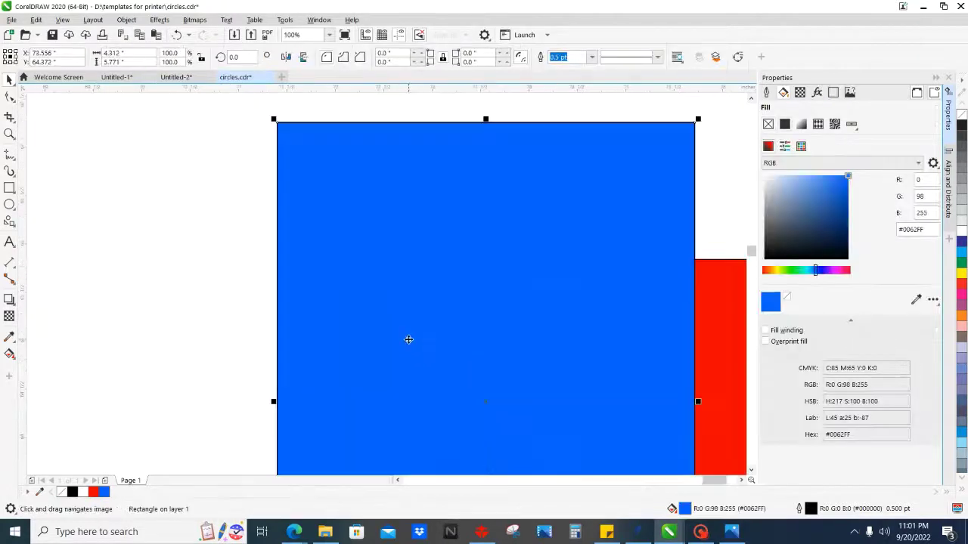
{"action": "scroll", "coordinate": [408, 336], "scroll_direction": "down", "scroll_amount": 3}
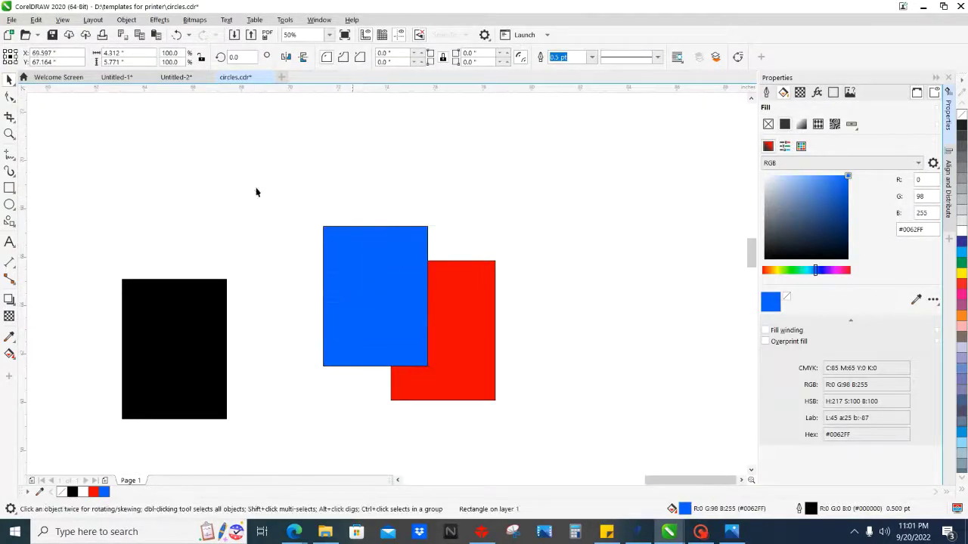
{"action": "key", "text": "ctrl+z"}
Drag the blue rectangle into a new spot between the black and red rectangles
{"action": "left_click_drag", "start_coordinate": [257, 218], "coordinate": [298, 224]}
{"action": "left_click_drag", "start_coordinate": [313, 274], "coordinate": [356, 252]}
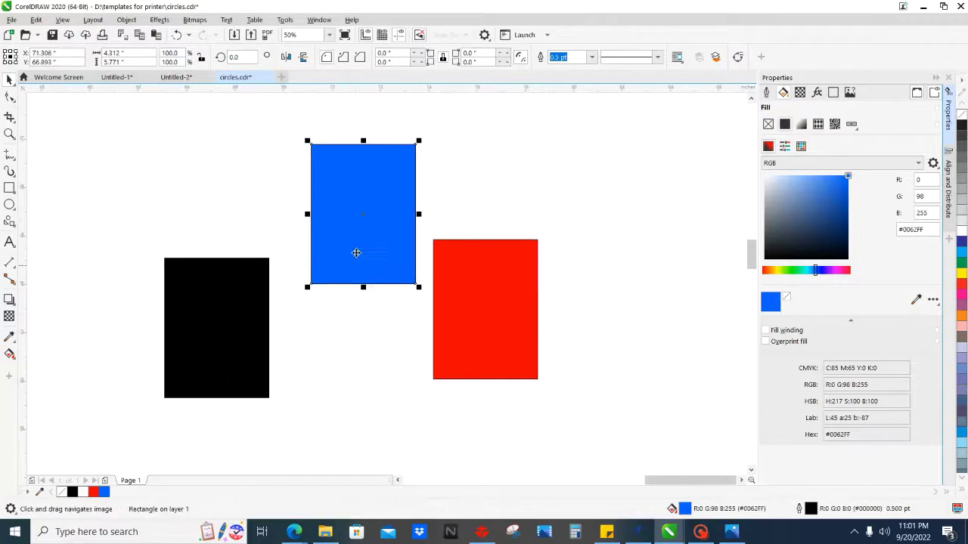
{"action": "left_click_drag", "start_coordinate": [368, 215], "coordinate": [243, 310]}
{"action": "key", "text": "Escape"}
{"action": "left_click_drag", "start_coordinate": [381, 193], "coordinate": [340, 300]}
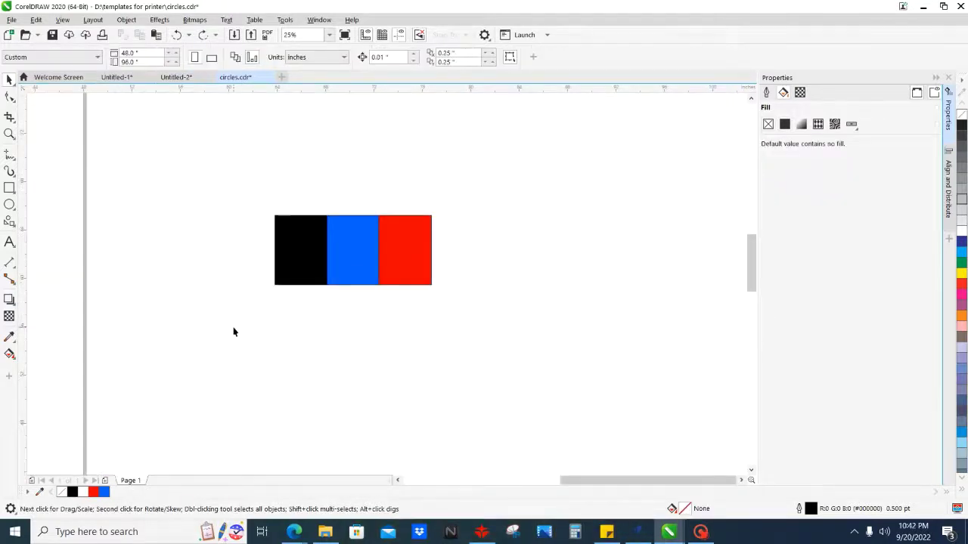